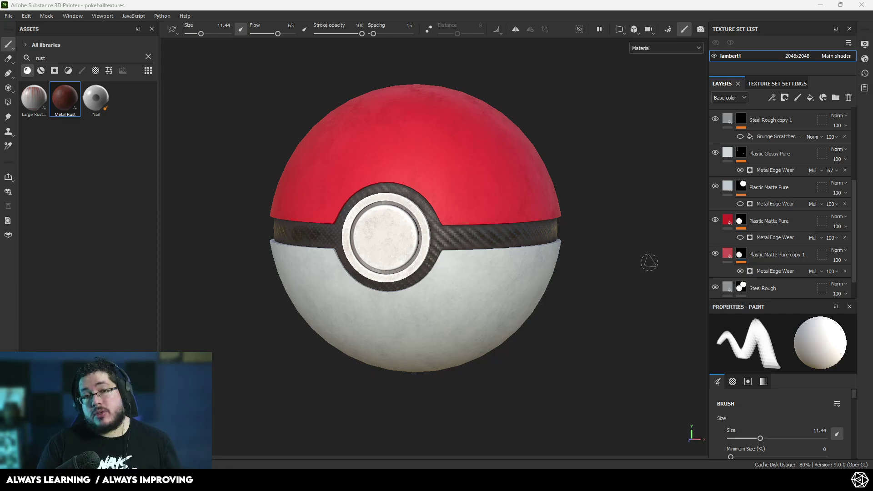
- Turn on the Metal Edge Wear effects of both Plastic Matte Pure layers and the Grunge Scratches effect of Steel Rough copy 1
scroll(590, 234, up, 3)
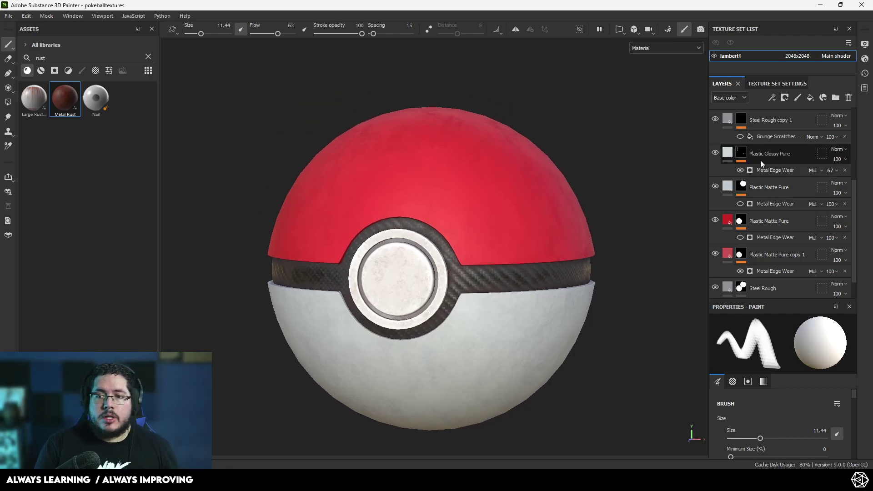
click(741, 237)
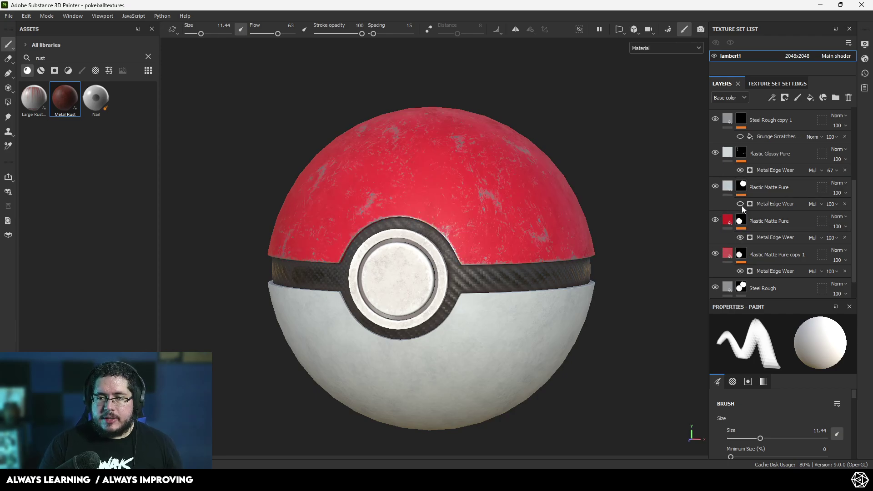
click(740, 204)
click(740, 137)
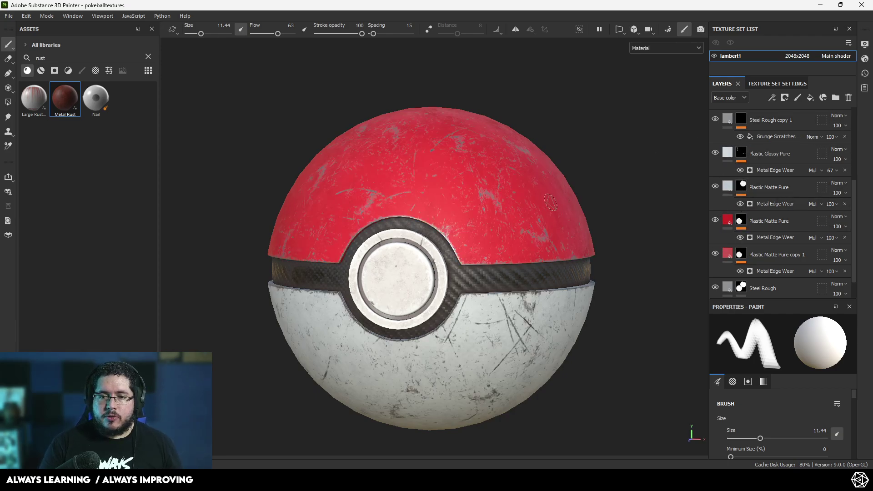
- Add a fill layer above Rust Fine and leave only its height channel enabled
scroll(758, 186, up, 4)
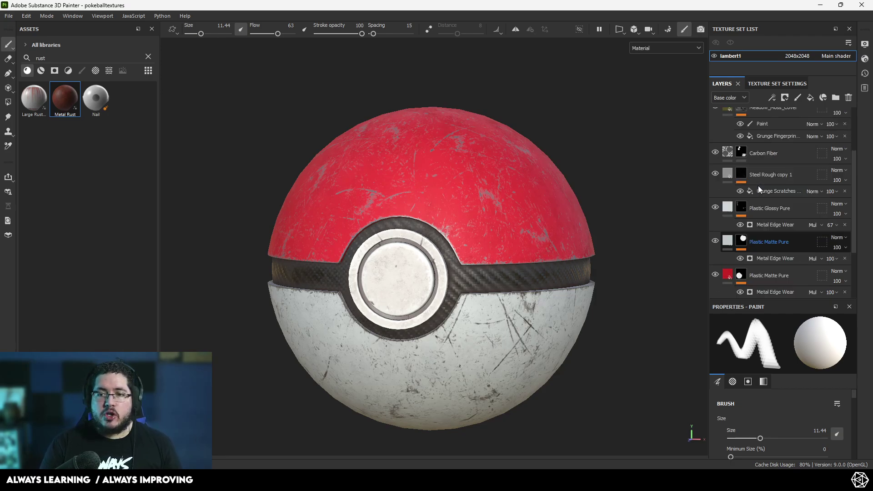
scroll(767, 178, up, 1)
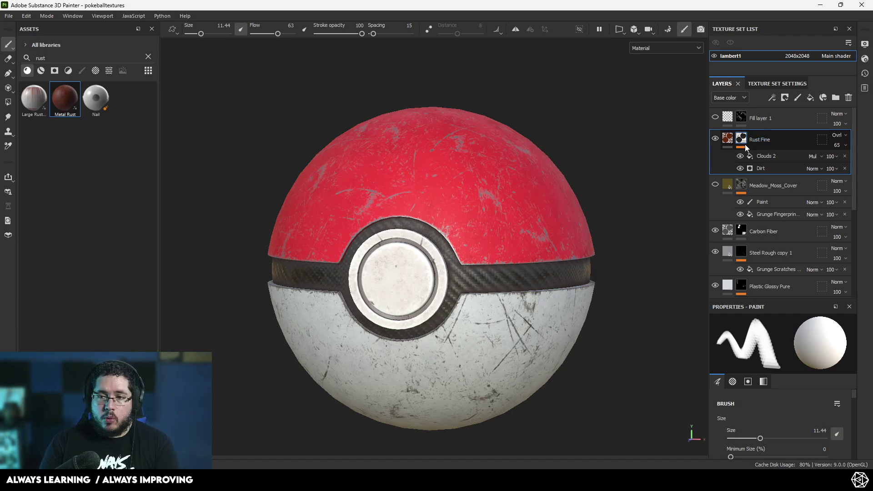
click(810, 97)
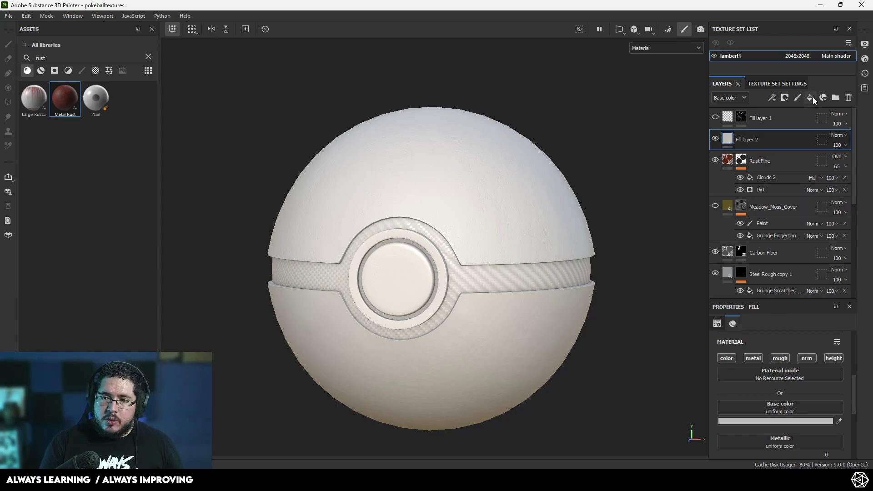
click(726, 358)
click(753, 359)
click(780, 359)
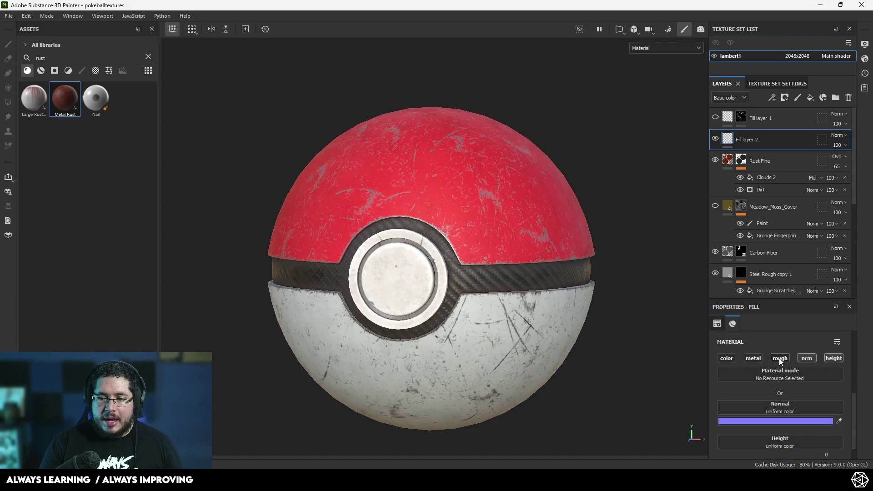
click(807, 358)
- Set the new fill layer's height to -0.7061 and give the layer a black mask
alt+drag(483, 231, 453, 240)
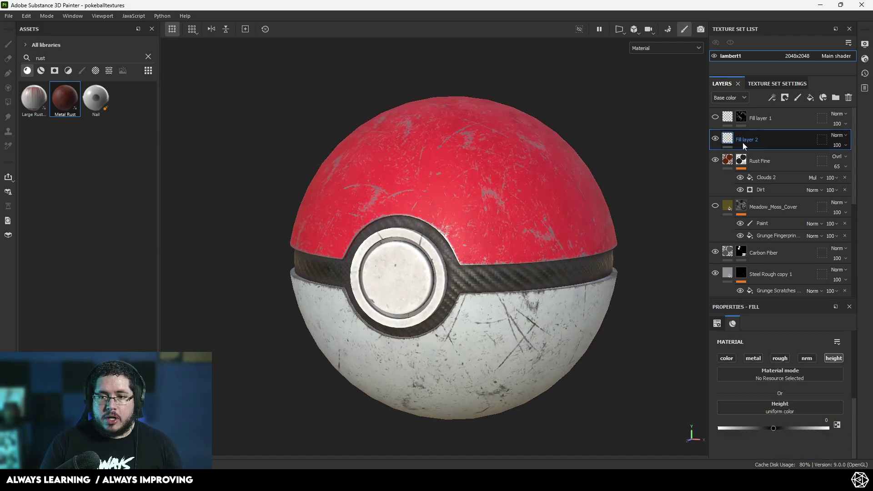
drag(773, 428, 734, 428)
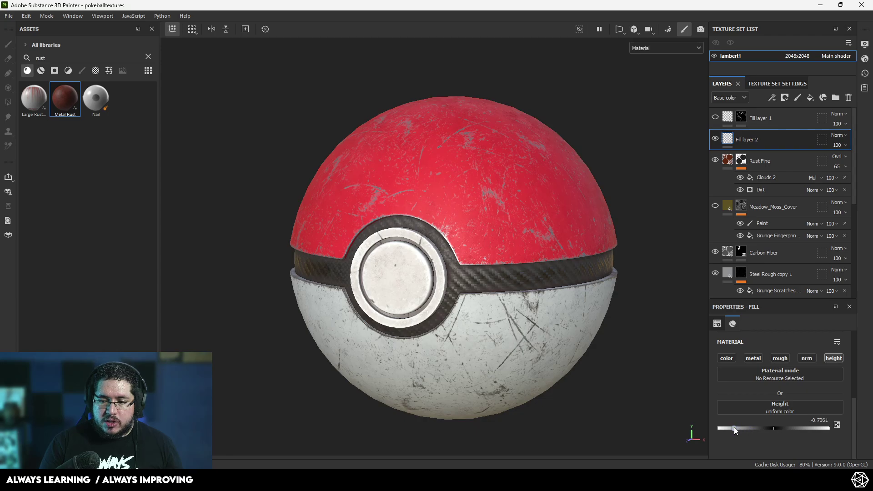
right_click(749, 139)
click(772, 18)
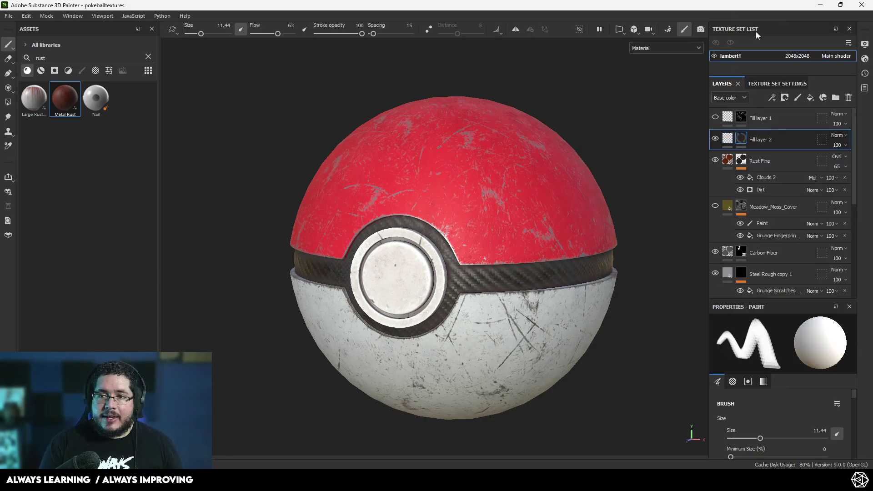
- Try a wavy engraved brush stroke across the ball's red half and undo it
alt+drag(544, 185, 516, 196)
drag(425, 176, 564, 238)
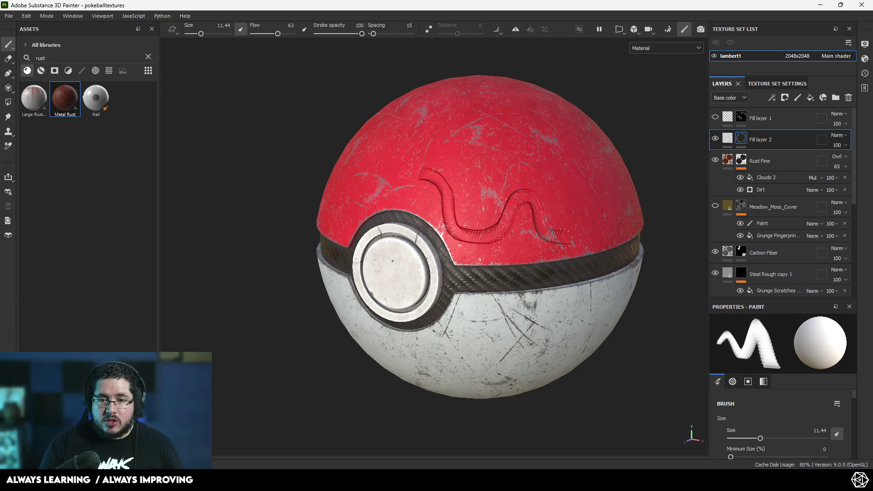
scroll(567, 209, up, 2)
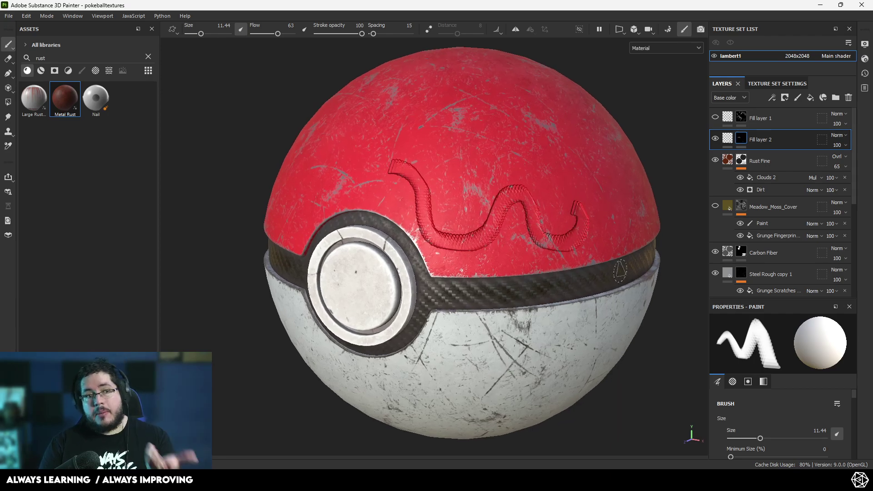
key(ctrl+z)
- Stamp three triangles on the red half around the central button with brush size 18.34
ctrl+right_drag(447, 258, 464, 257)
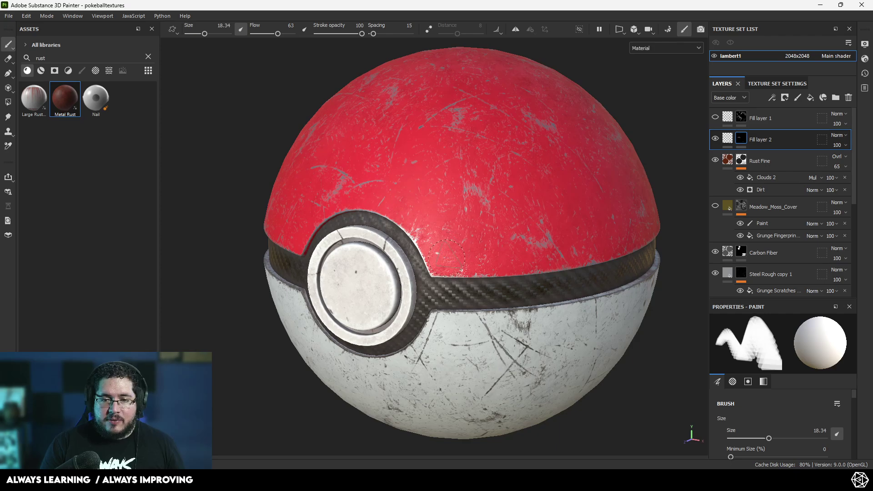
alt+drag(443, 259, 269, 240)
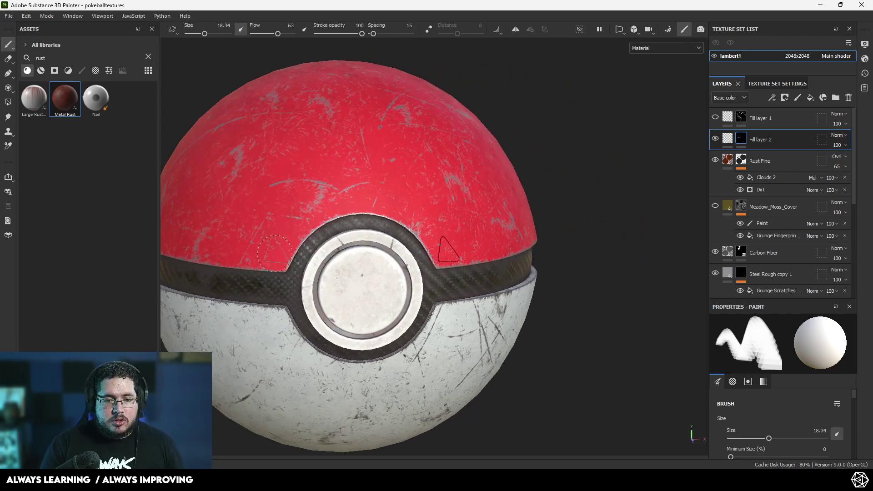
alt+drag(426, 211, 409, 217)
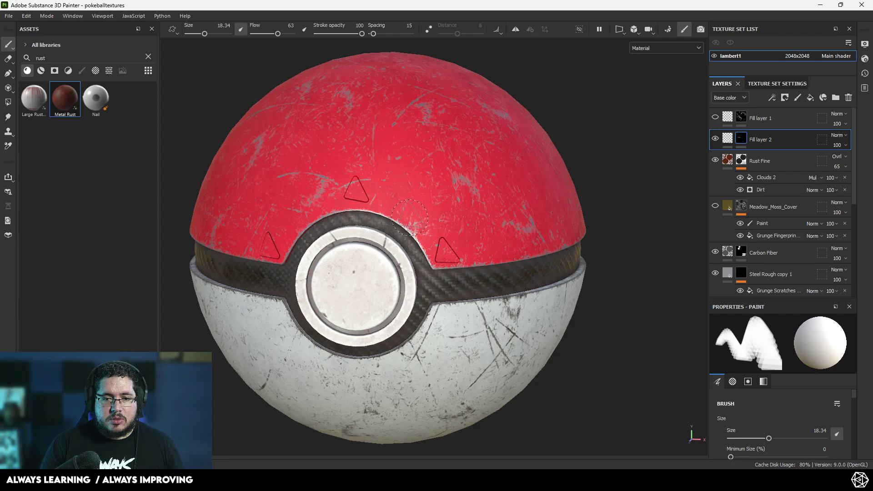
- Reduce the brush size to 14.44 and load the Circle Plus alpha from the asset library into the brush
key(bracketleft)
key(bracketleft)
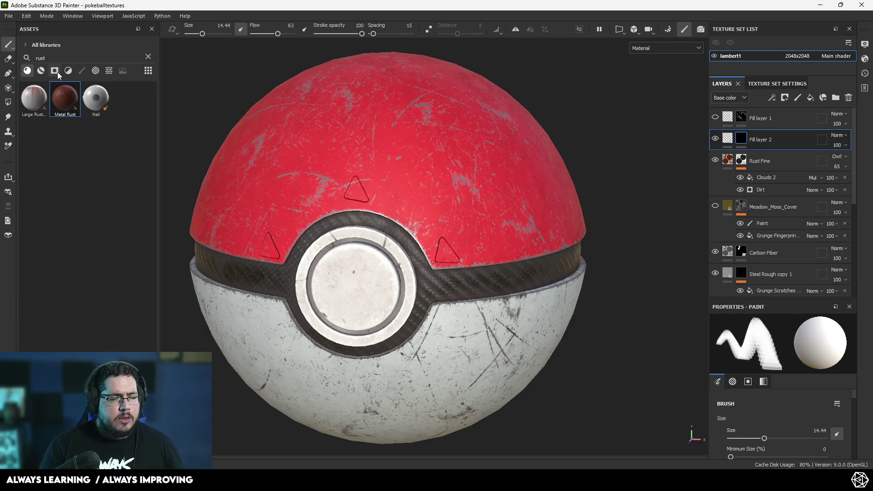
click(148, 57)
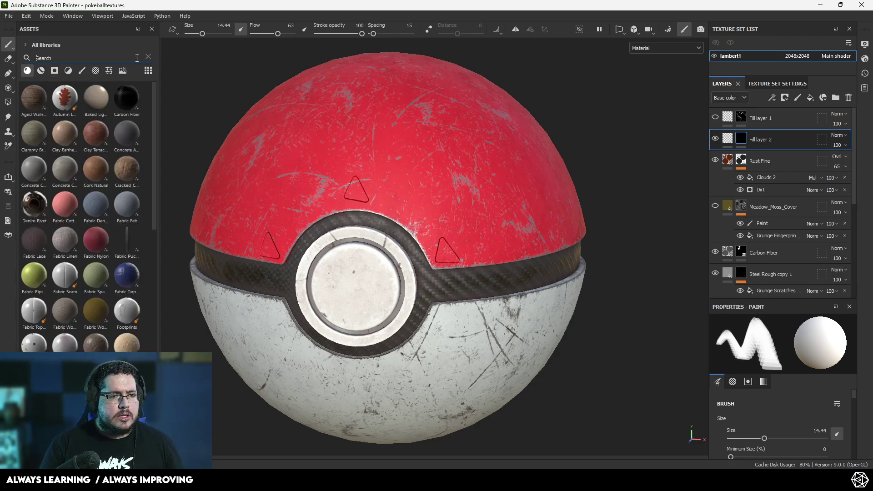
click(69, 71)
click(82, 70)
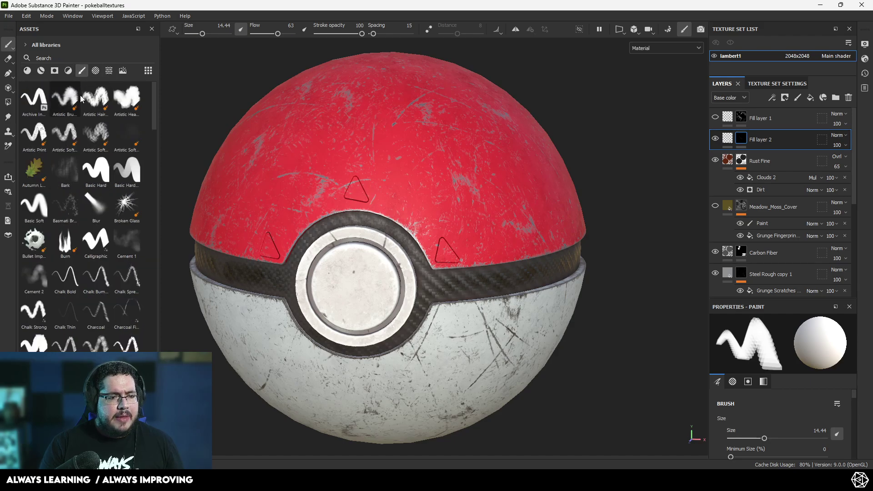
click(96, 70)
scroll(94, 227, down, 5)
scroll(94, 227, down, 10)
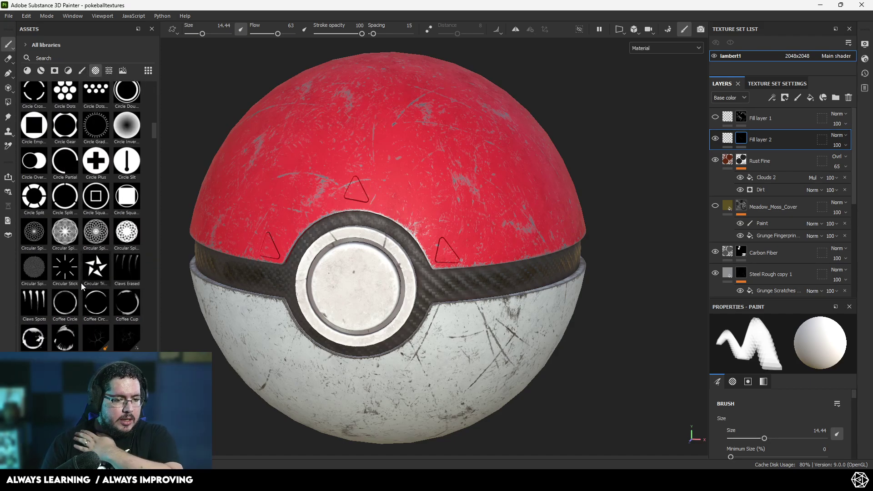
click(96, 161)
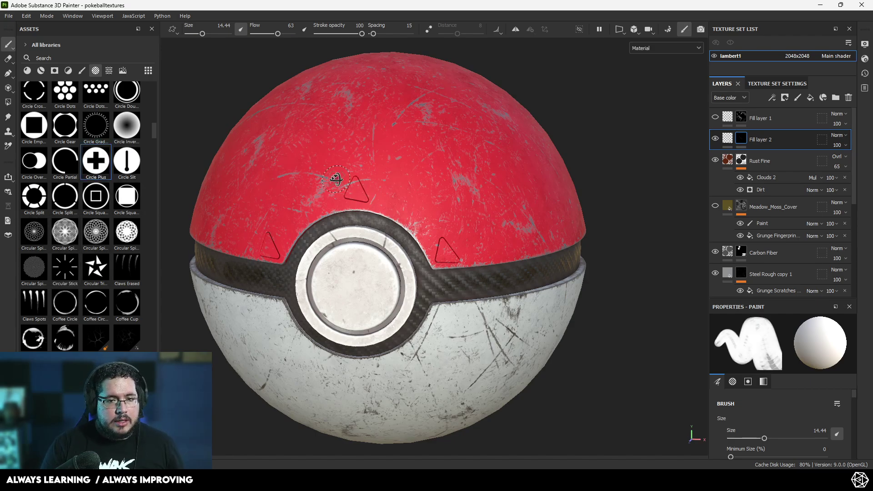
- Stamp two Circle Plus marks on the upper part of the red half with brush size 26.83
alt+drag(337, 179, 336, 193)
ctrl+right_drag(290, 149, 316, 150)
click(286, 150)
click(434, 145)
- Stamp two Circle Plus marks on the white half, one on each side below the central button
alt+drag(447, 218, 465, 197)
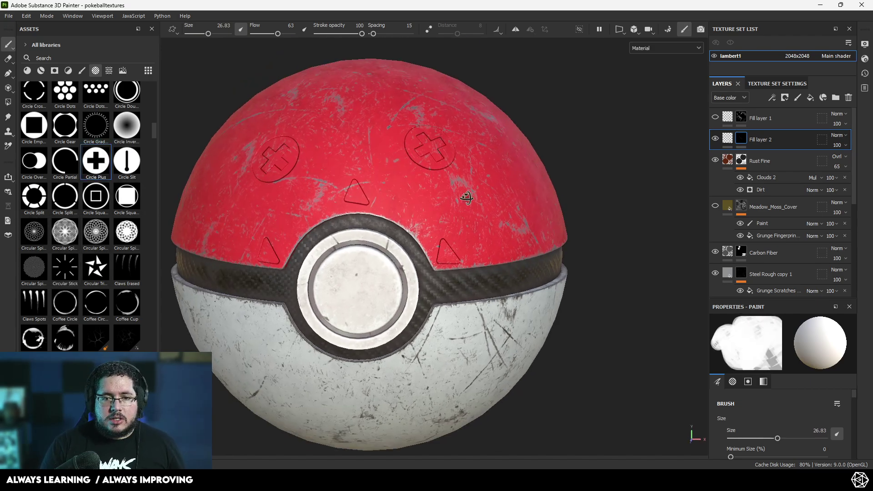
alt+middle_drag(465, 196, 505, 146)
alt+right_drag(505, 146, 473, 150)
alt+drag(360, 314, 348, 287)
click(337, 282)
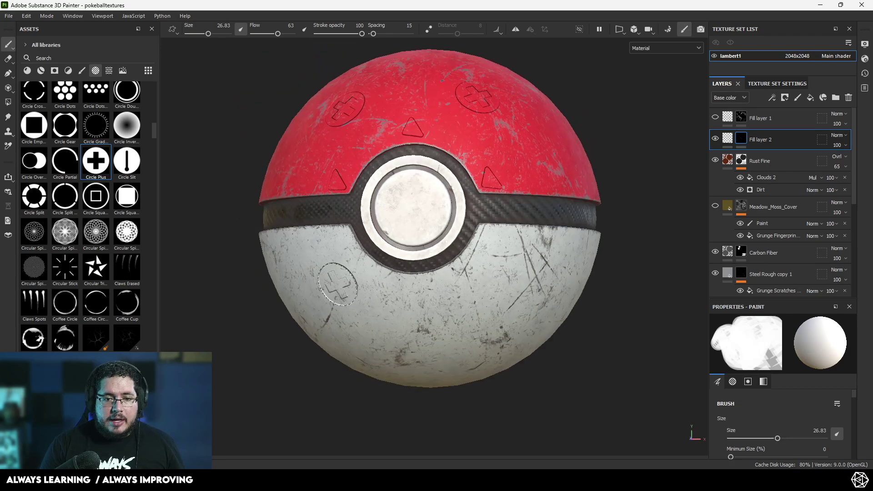
click(506, 269)
- Examine the engraved triangles and plus marks on the ball from close up and from a distance
alt+drag(506, 270, 493, 291)
alt+middle_drag(493, 291, 511, 257)
alt+right_drag(510, 257, 546, 229)
mouse_move(545, 230)
alt+middle_down()
mouse_move(533, 256)
mouse_move(542, 290)
alt+middle_up()
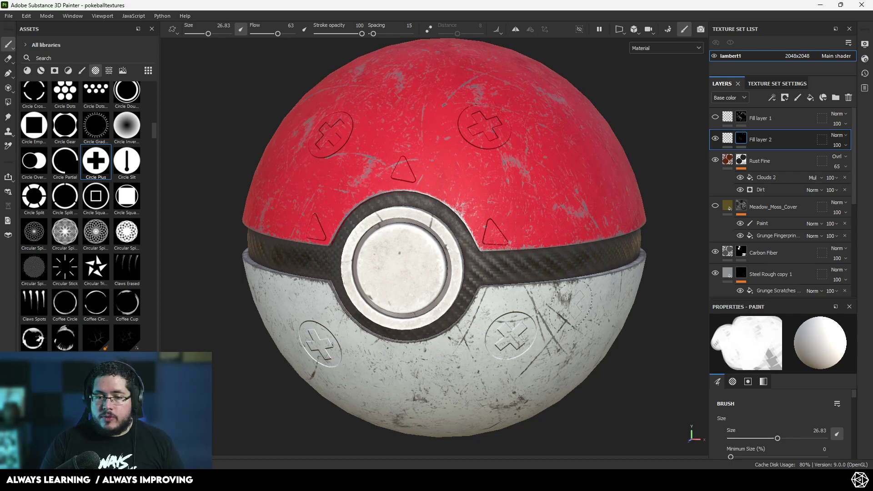
scroll(514, 230, down, 6)
alt+middle_drag(531, 230, 494, 191)
alt+right_drag(494, 191, 594, 284)
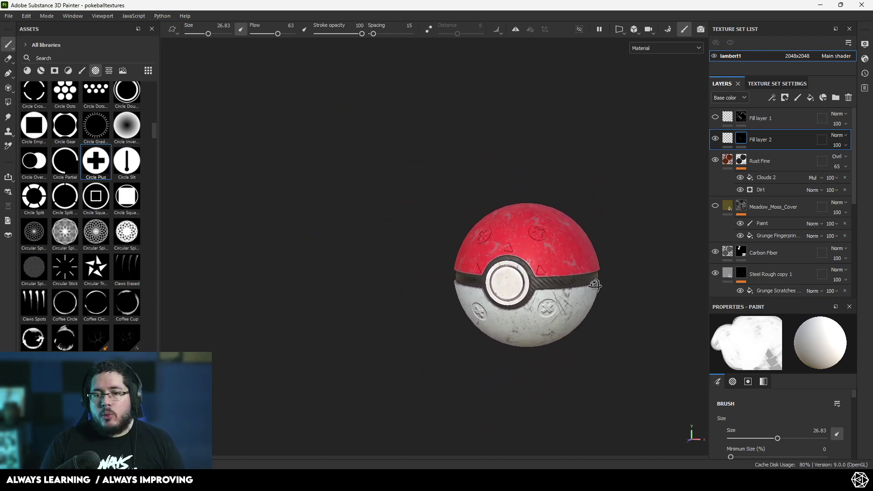
alt+middle_drag(594, 285, 564, 246)
alt+right_drag(563, 246, 602, 320)
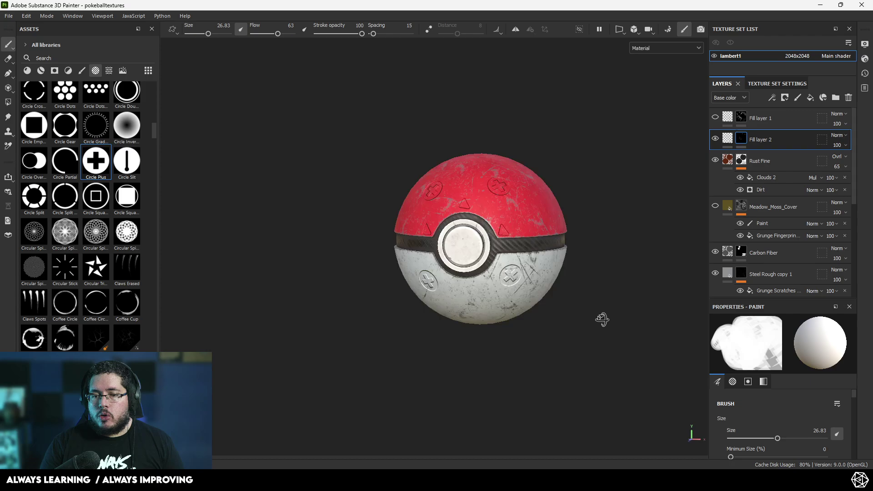
alt+drag(602, 320, 559, 319)
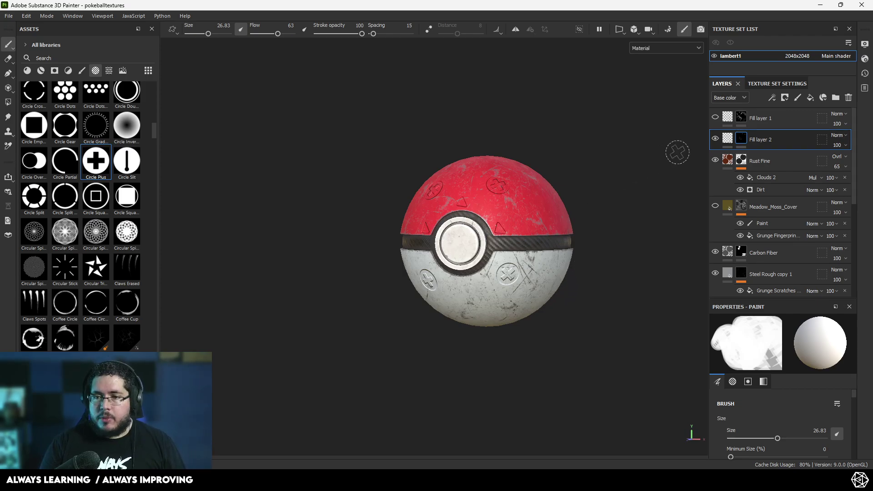
- Add the Metal Rust material as a layer above Fill layer 2 and give it a black mask
click(27, 71)
scroll(94, 296, up, 5)
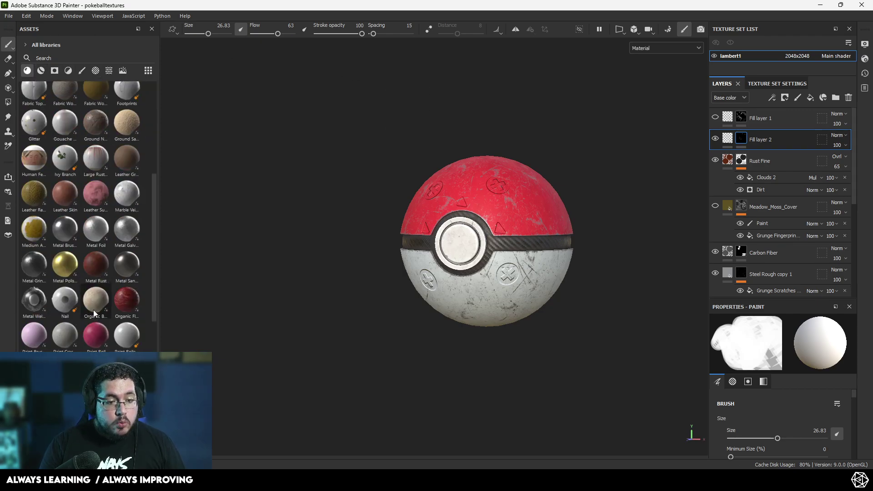
mouse_move(94, 266)
mouse_down()
mouse_move(764, 177)
mouse_move(770, 132)
mouse_move(757, 138)
mouse_up()
right_click(757, 138)
click(772, 17)
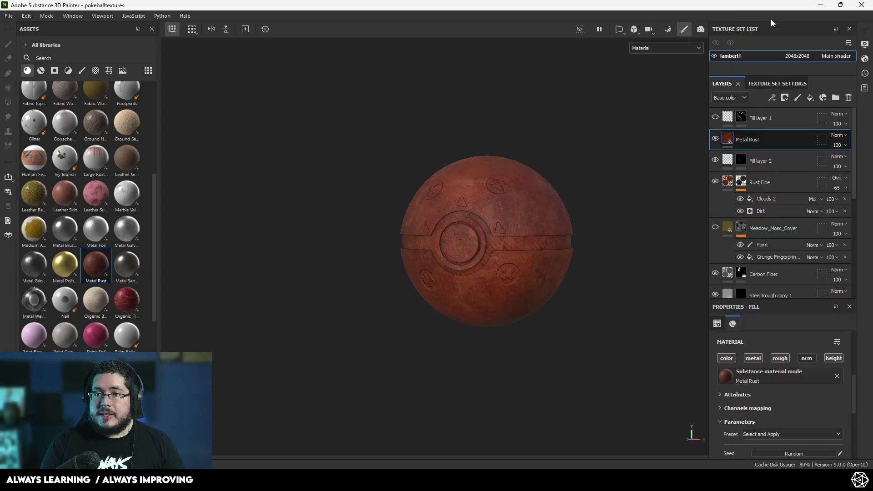
- Add a generator to the Metal Rust layer's mask and set it to Dirt
right_click(746, 149)
click(771, 293)
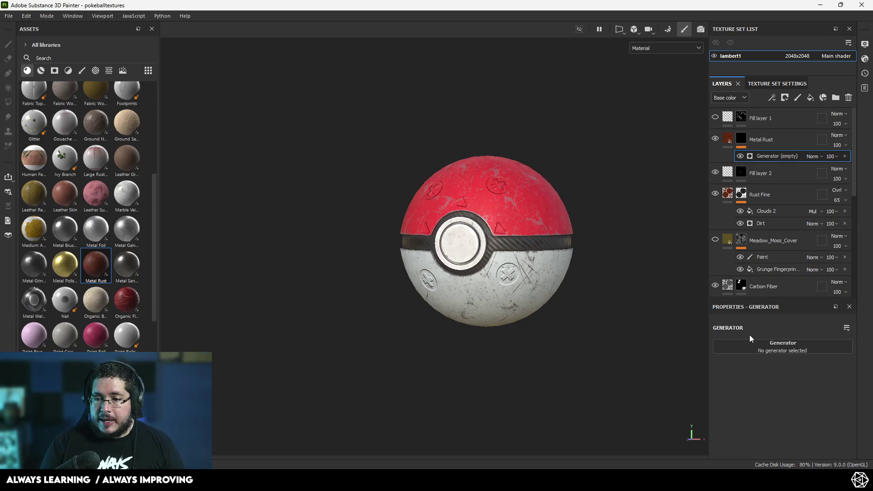
click(780, 345)
click(756, 408)
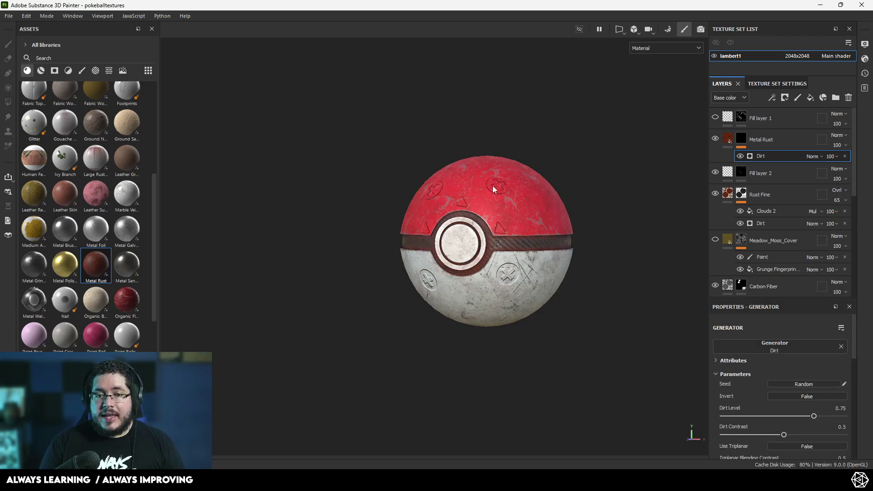
- Set the Dirt generator's Dirt Level to 0.84 and inspect the rust up close on the ball
key(f)
drag(814, 417, 825, 416)
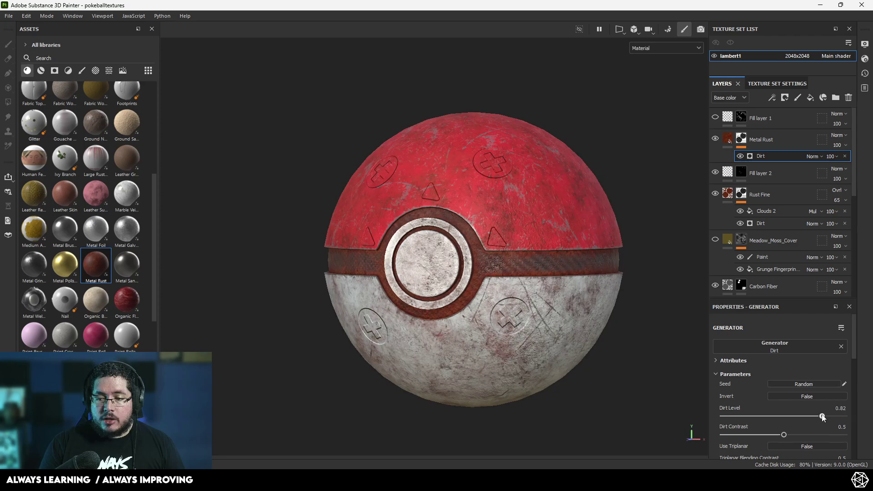
scroll(415, 218, up, 3)
scroll(415, 217, up, 3)
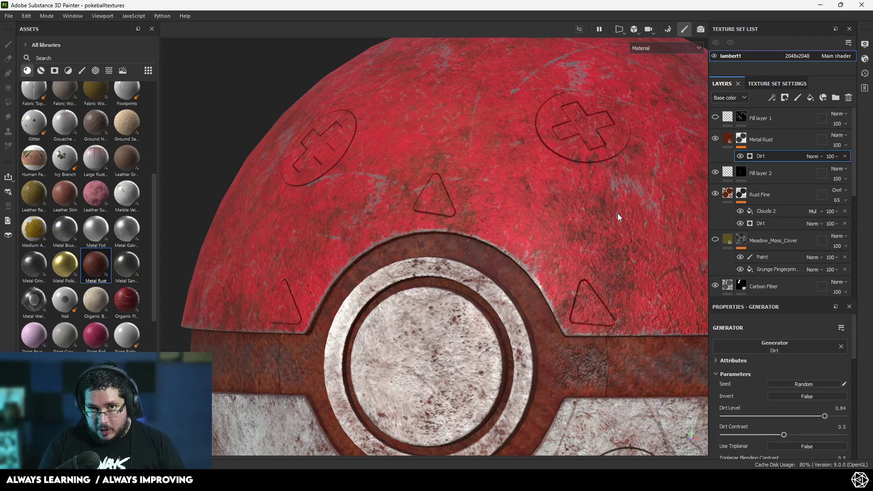
- Add an anchor point to Fill layer 2's mask and name it TEST
click(741, 173)
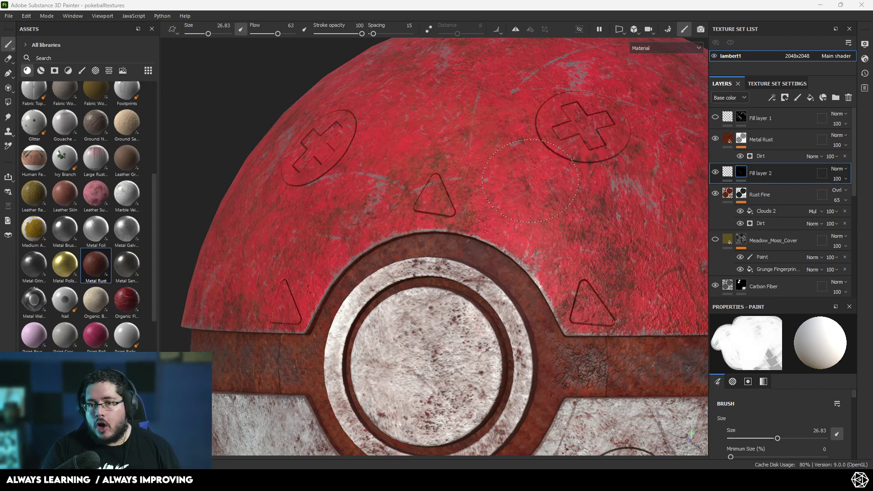
scroll(614, 182, down, 1)
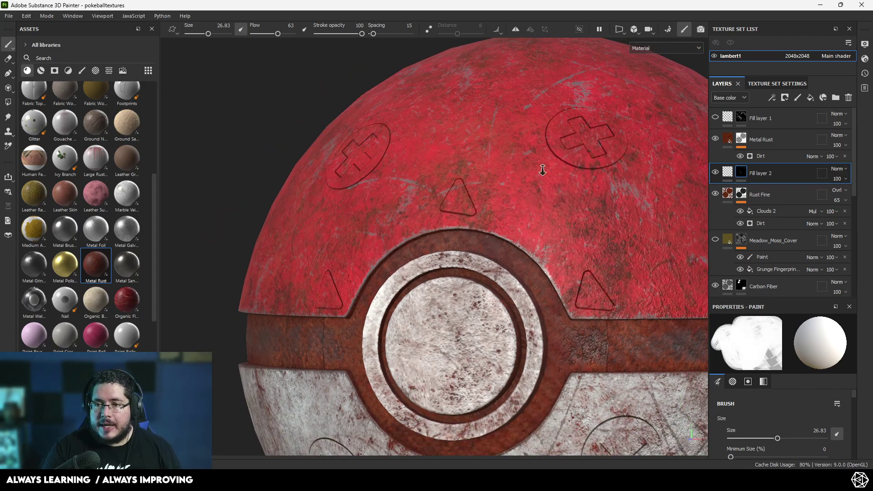
right_click(743, 177)
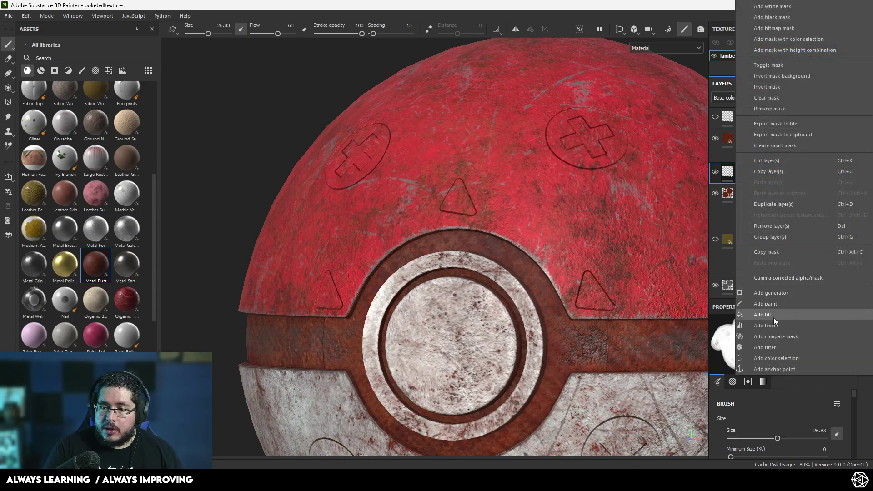
click(775, 370)
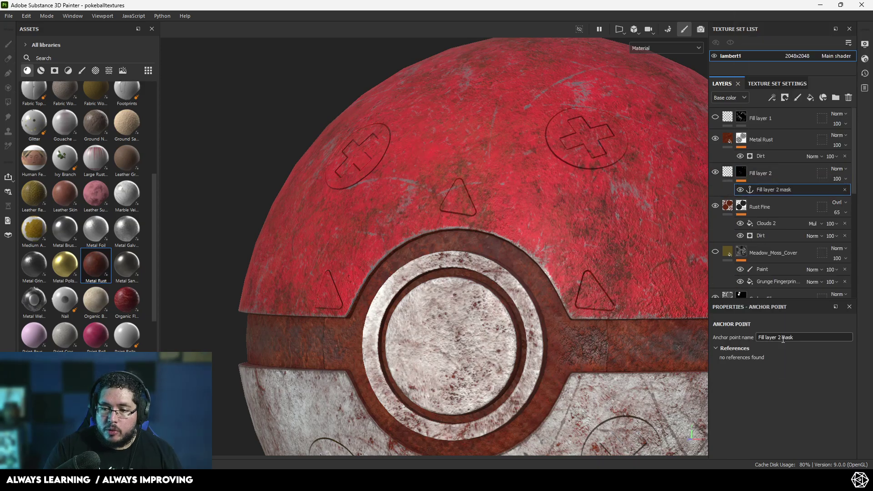
drag(800, 337, 724, 333)
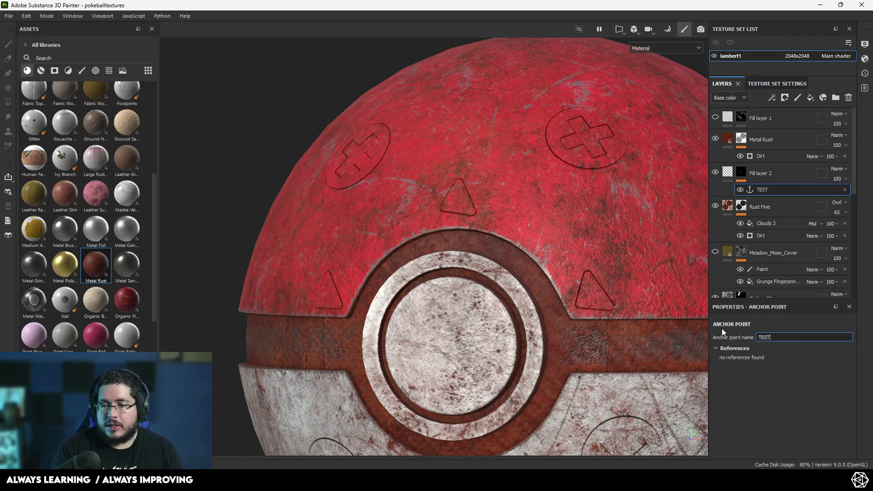
click(743, 177)
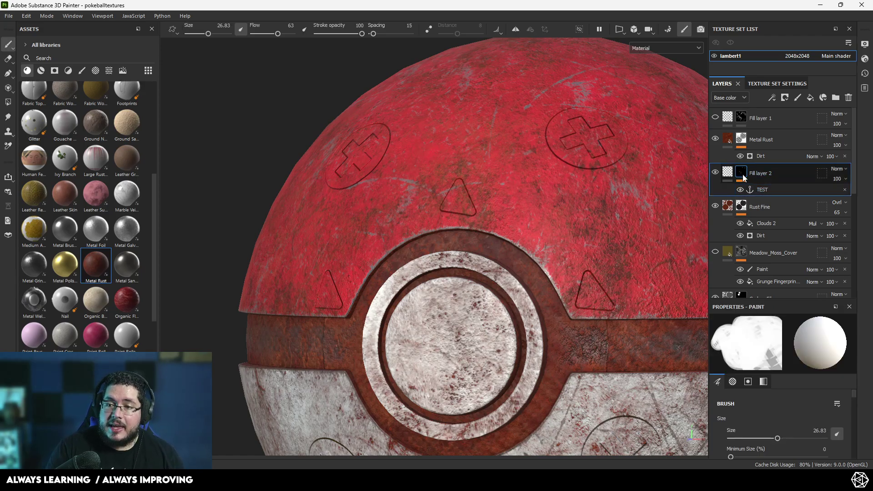
mouse_move(742, 176)
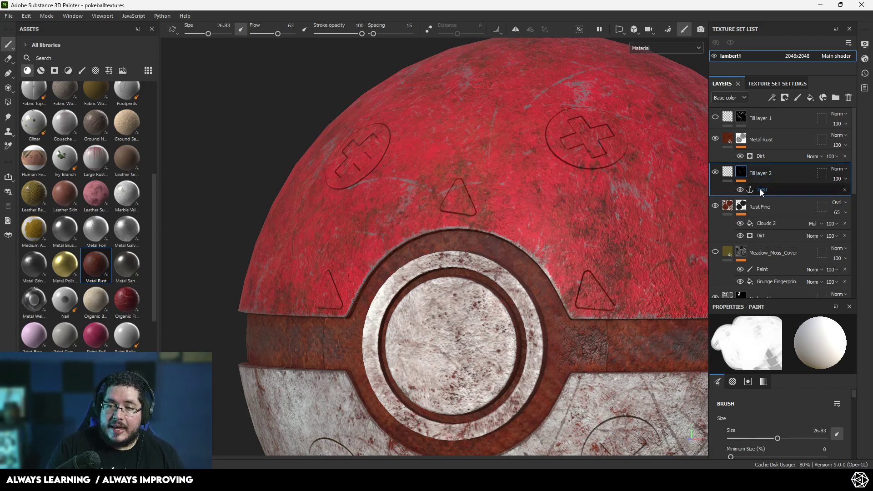
- Enable Micro Height and Micro Normal in the micro details of the Metal Rust layer's Dirt generator
click(763, 156)
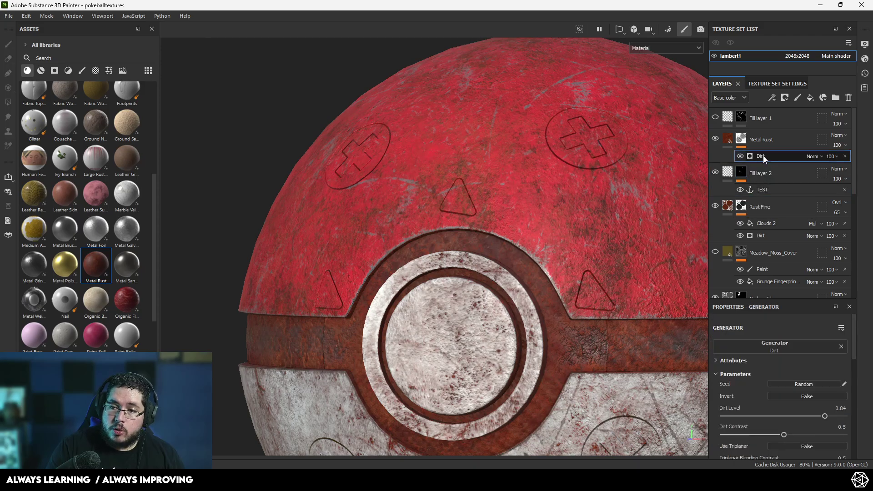
scroll(782, 341, down, 5)
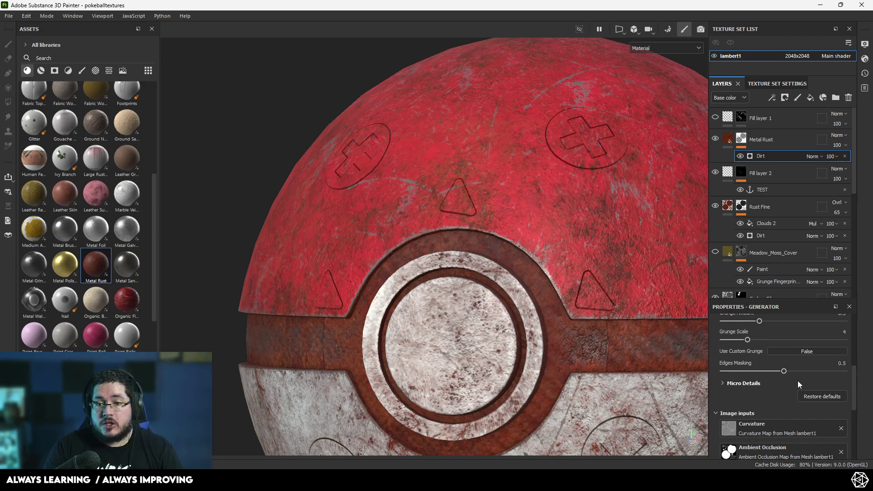
scroll(759, 374, up, 2)
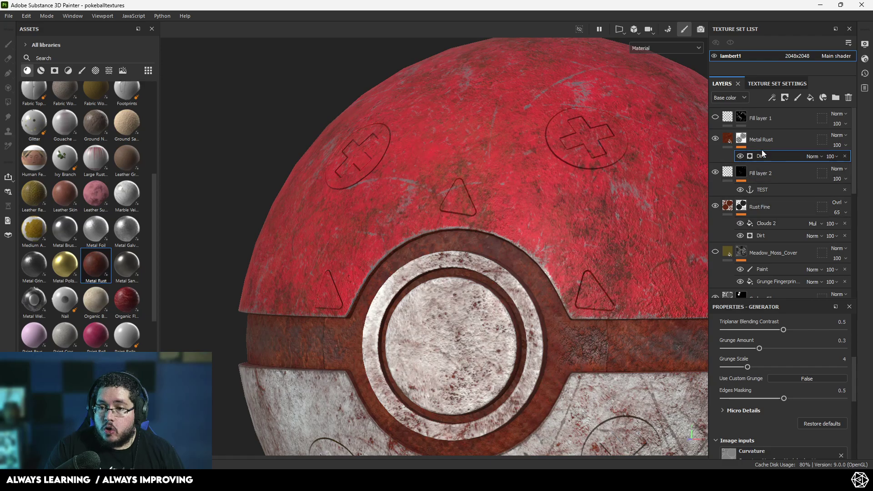
scroll(766, 405, down, 4)
scroll(755, 399, up, 4)
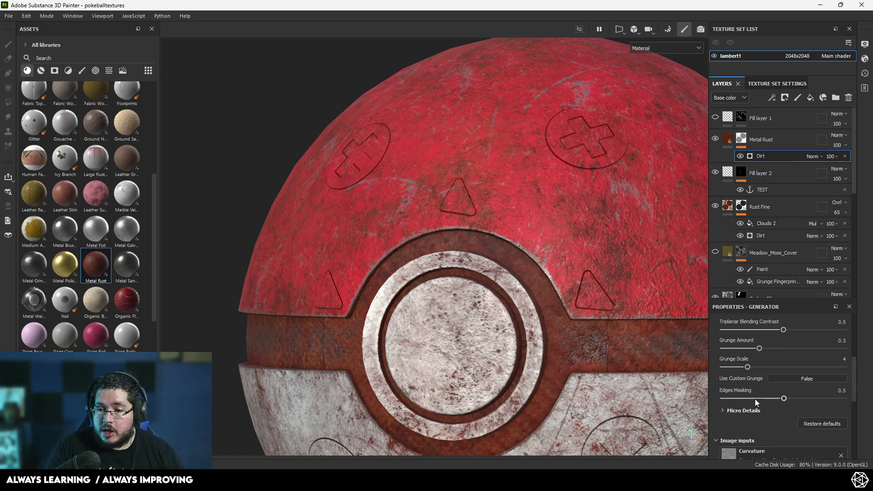
click(723, 411)
scroll(722, 408, down, 4)
click(796, 365)
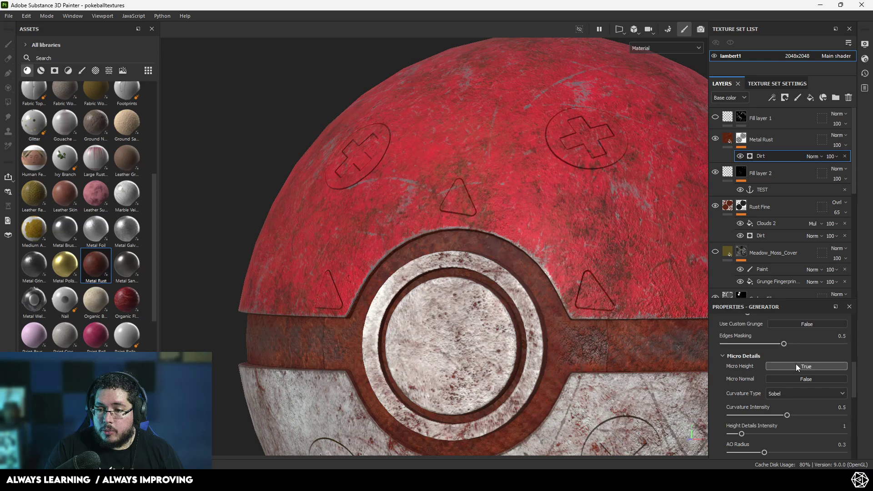
click(793, 378)
- Assign the TEST anchor point to the Dirt generator's Micro Normal and Micro Height inputs
scroll(738, 408, down, 8)
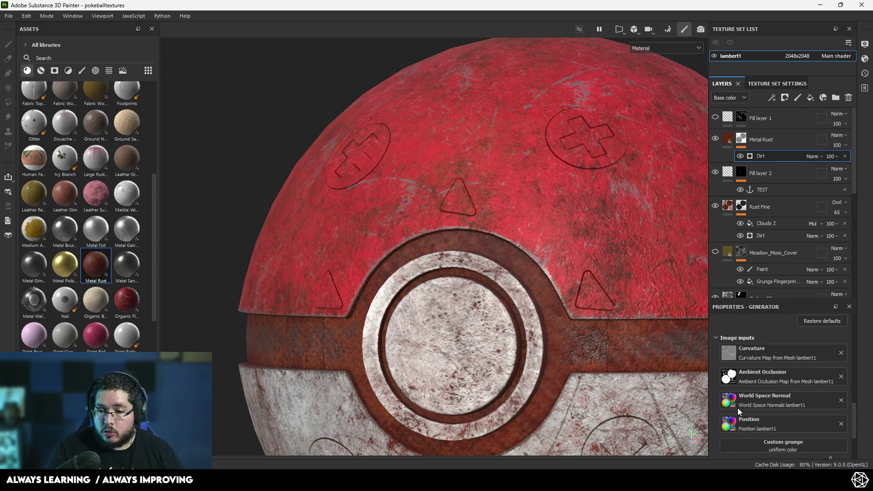
click(772, 402)
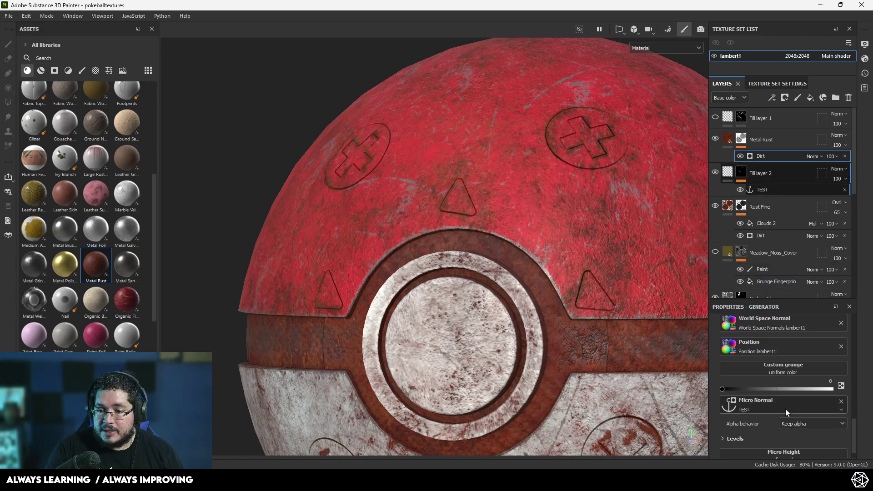
click(793, 378)
click(803, 298)
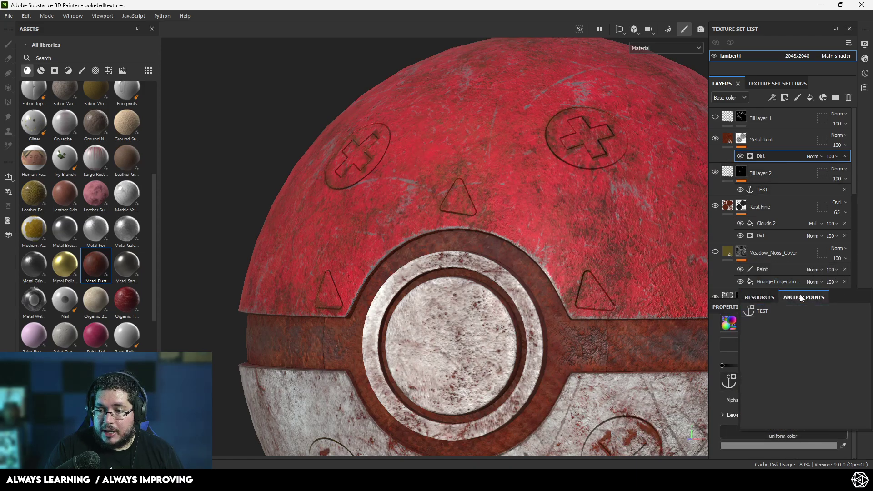
click(768, 309)
- Examine the rust around the engraved triangles and plus marks on both halves of the ball
alt+right_drag(655, 305, 625, 249)
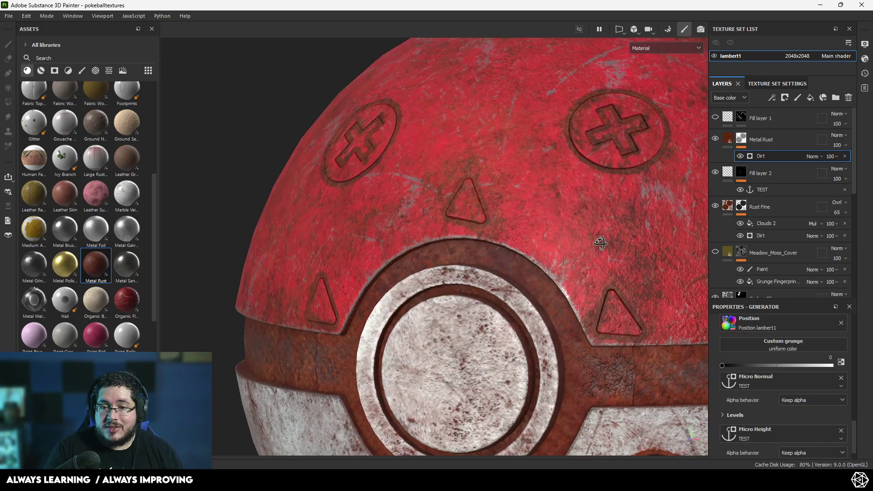
alt+drag(625, 249, 597, 267)
alt+right_drag(596, 267, 374, 199)
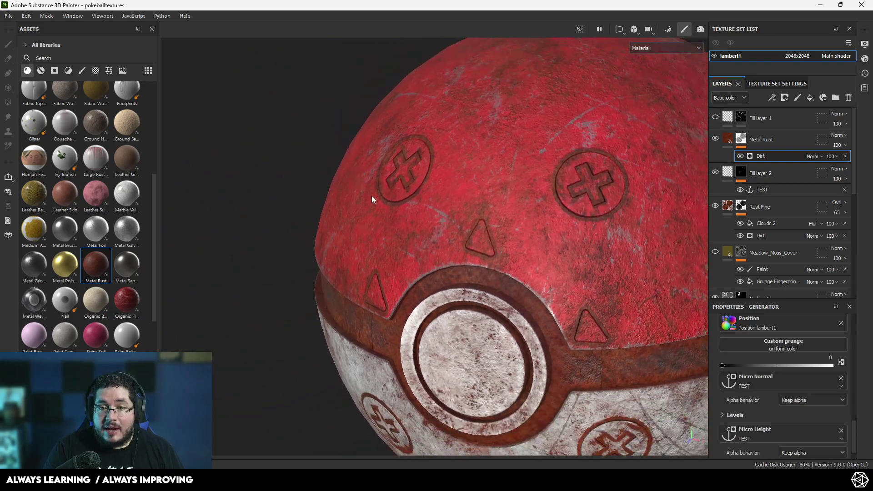
alt+middle_drag(548, 279, 528, 200)
alt+drag(528, 200, 505, 178)
alt+right_drag(505, 177, 453, 207)
alt+drag(582, 287, 565, 305)
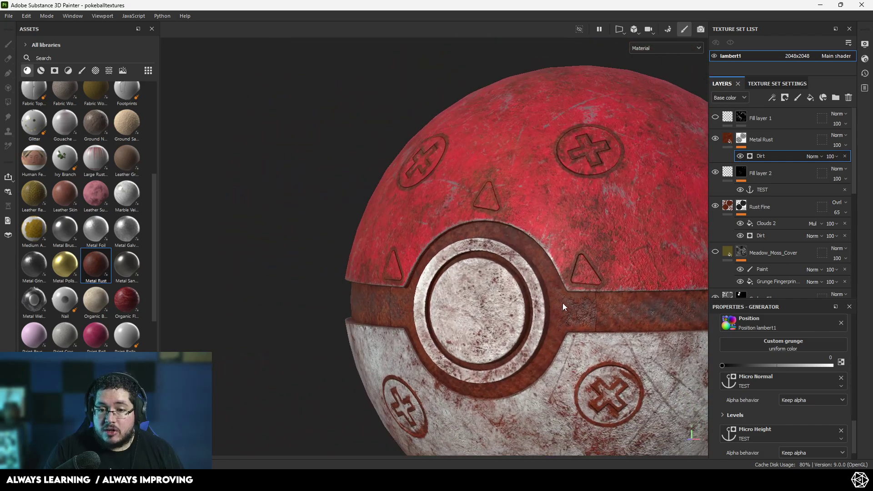
alt+middle_drag(565, 304, 520, 249)
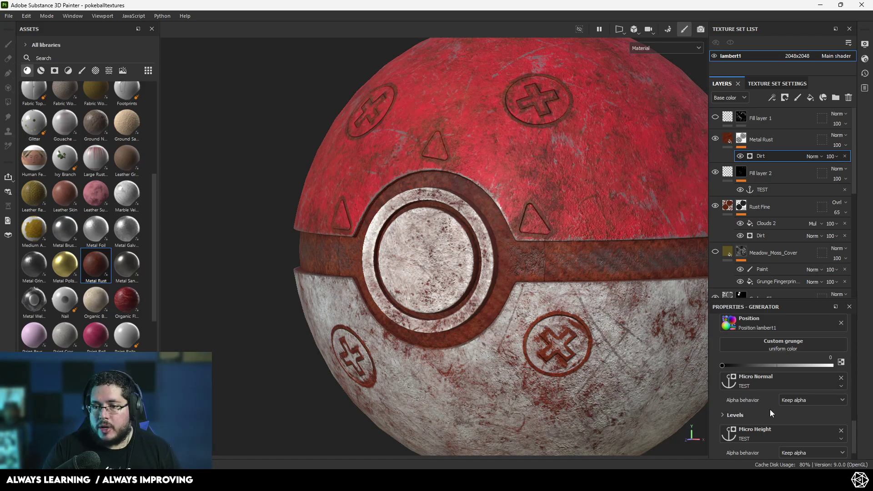
- Invert the levels of the Dirt generator's Micro Height input and check the rust inside the engraved symbols
scroll(782, 409, down, 1)
click(726, 442)
scroll(801, 432, down, 3)
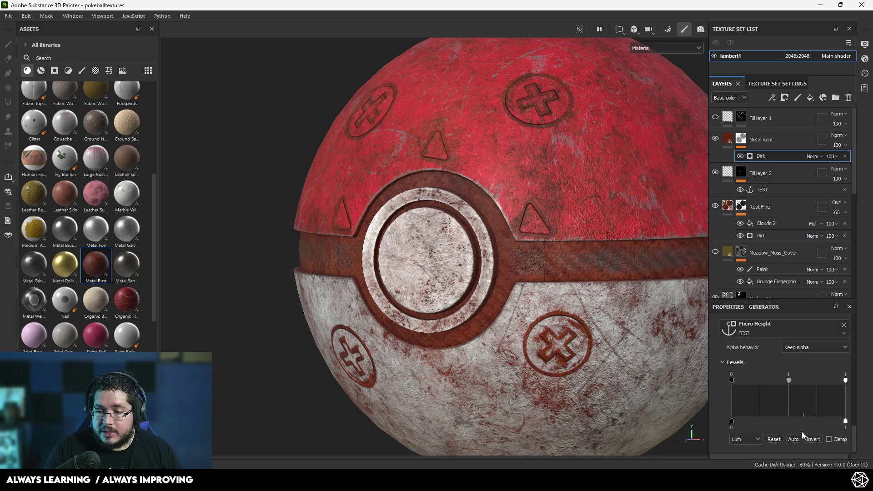
click(815, 440)
alt+drag(535, 250, 511, 271)
alt+right_drag(511, 271, 371, 277)
alt+drag(371, 280, 579, 299)
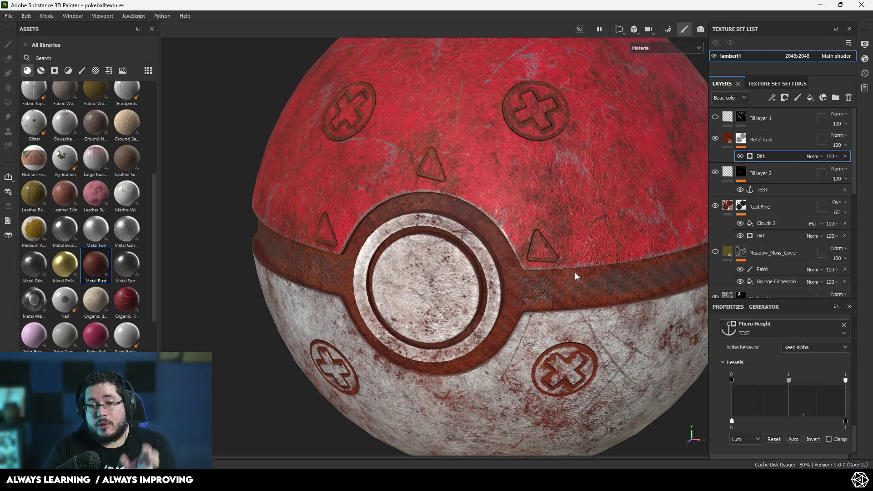
alt+right_drag(566, 272, 402, 191)
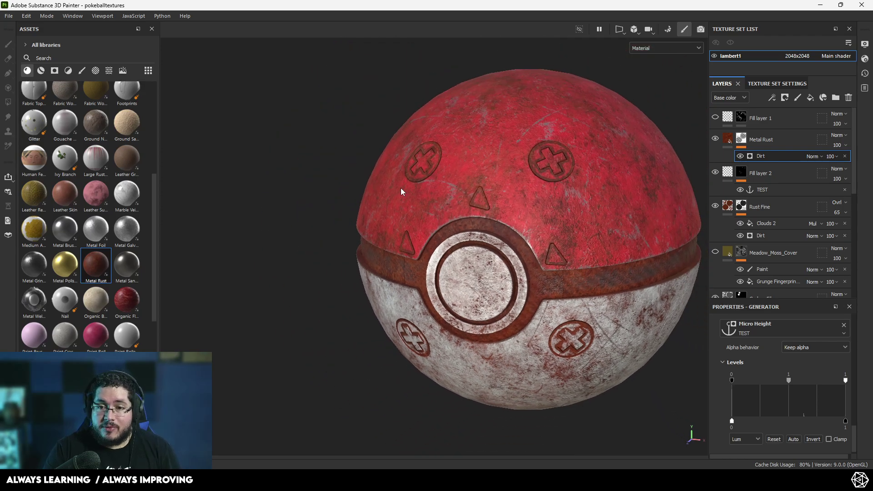
alt+drag(555, 237, 513, 215)
key(f)
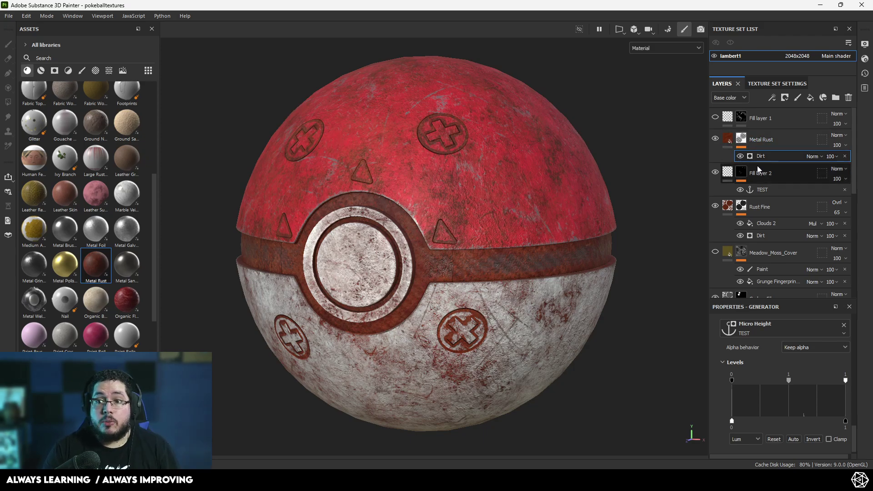
- Delete Fill layer 2 and the Metal Rust layer
click(764, 173)
key(Delete)
click(762, 145)
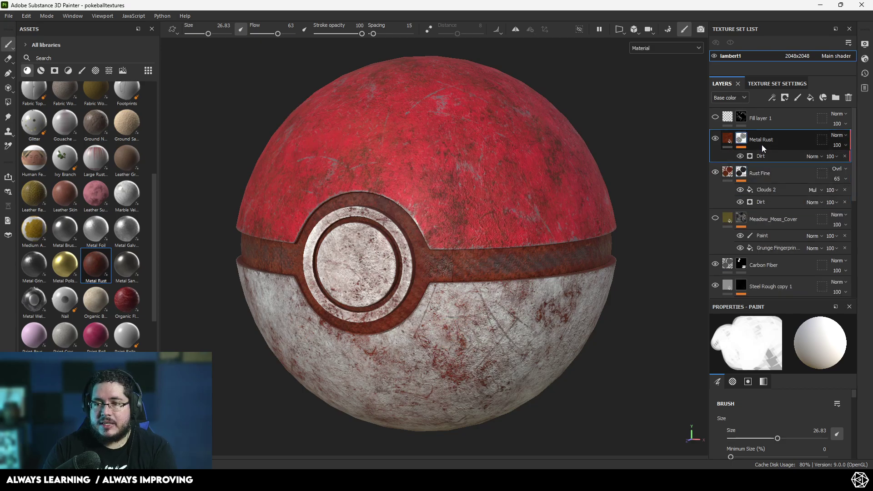
key(Delete)
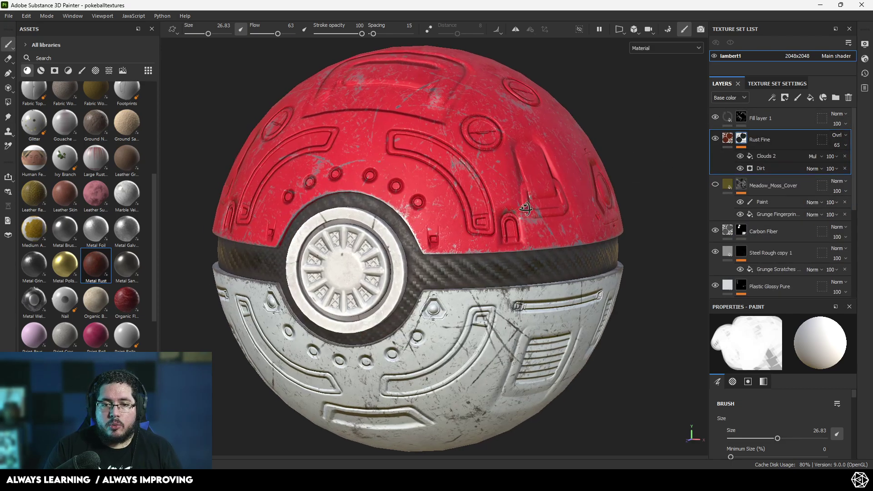
- Examine the raised and recessed panel details of Fill layer 1 across the ball from several angles
alt+drag(526, 208, 536, 217)
alt+middle_drag(531, 218, 611, 213)
scroll(611, 212, down, 2)
alt+drag(523, 191, 503, 190)
alt+middle_drag(503, 190, 487, 208)
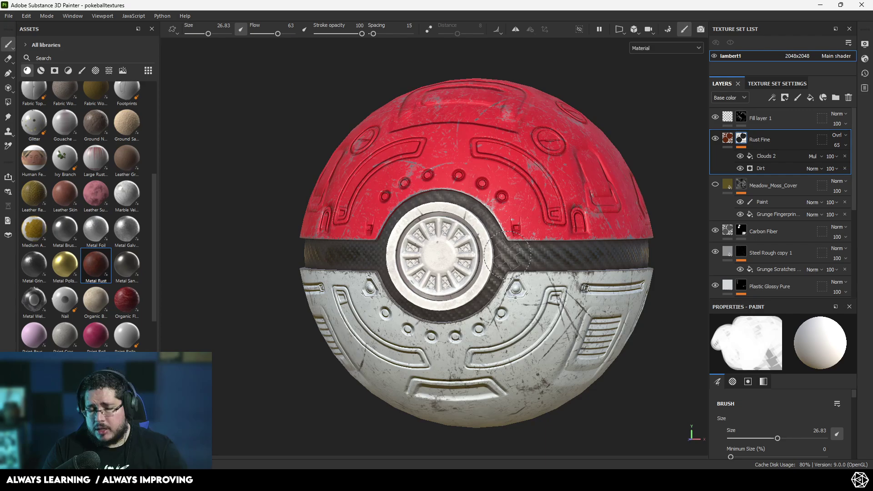
alt+drag(575, 255, 549, 203)
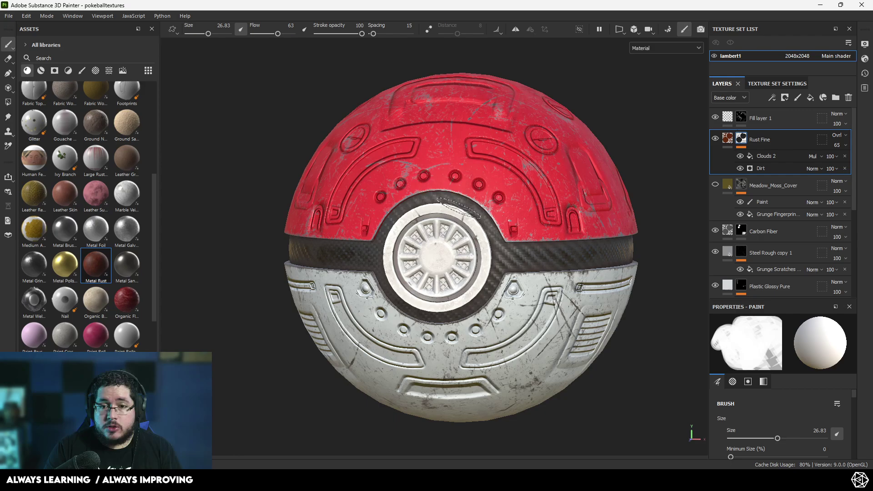
scroll(459, 207, down, 5)
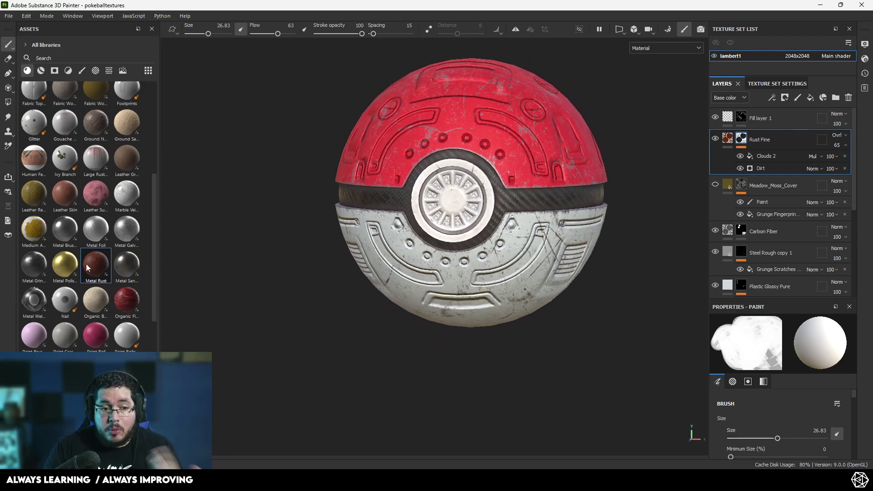
- Add the Metal Rust material as a layer above Fill layer 1 and give it a black mask
drag(88, 267, 768, 116)
right_click(755, 118)
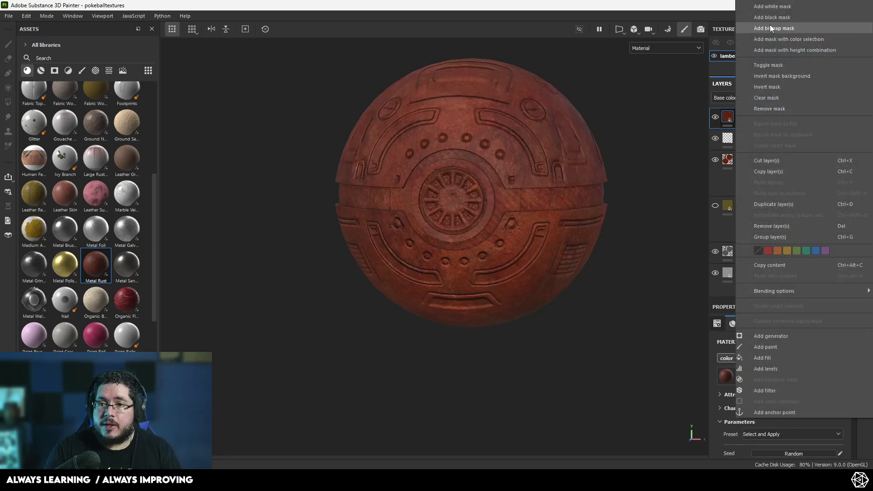
click(772, 17)
- Fill the ball's upper and lower shells white in the Metal Rust mask using Polygon Fill in mesh fill mode
key(4)
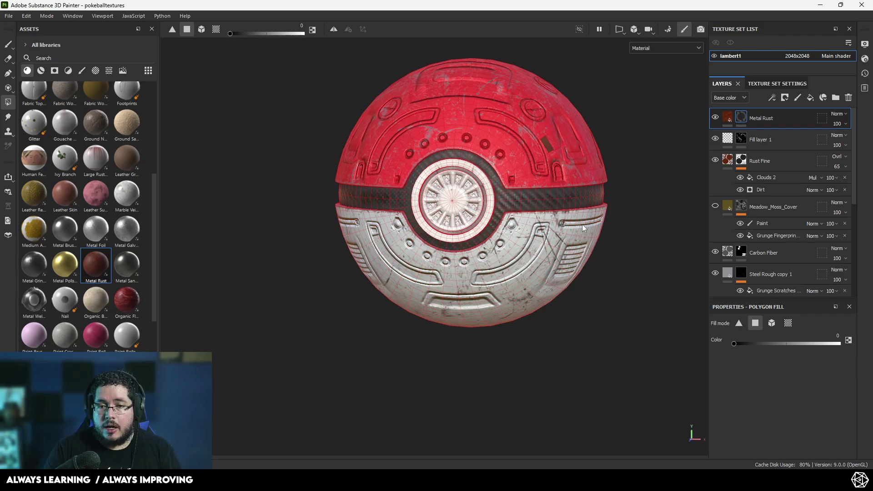
click(772, 323)
key(x)
click(523, 153)
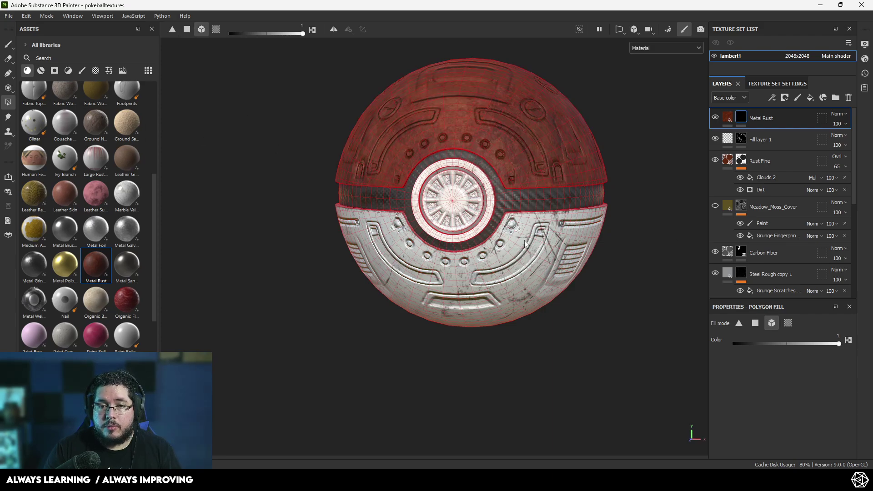
click(524, 241)
key(1)
alt+drag(630, 233, 598, 230)
scroll(597, 194, up, 2)
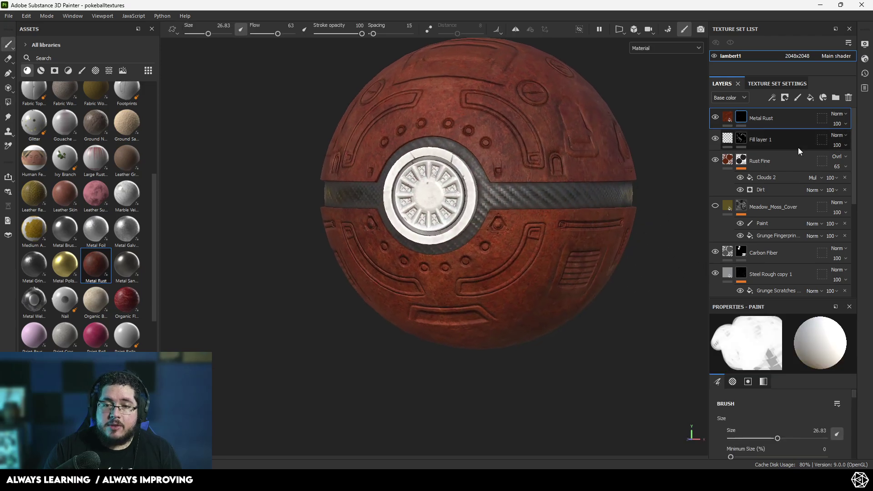
- Add a generator to the new Metal Rust layer's mask and set it to Dirt
right_click(740, 117)
click(782, 291)
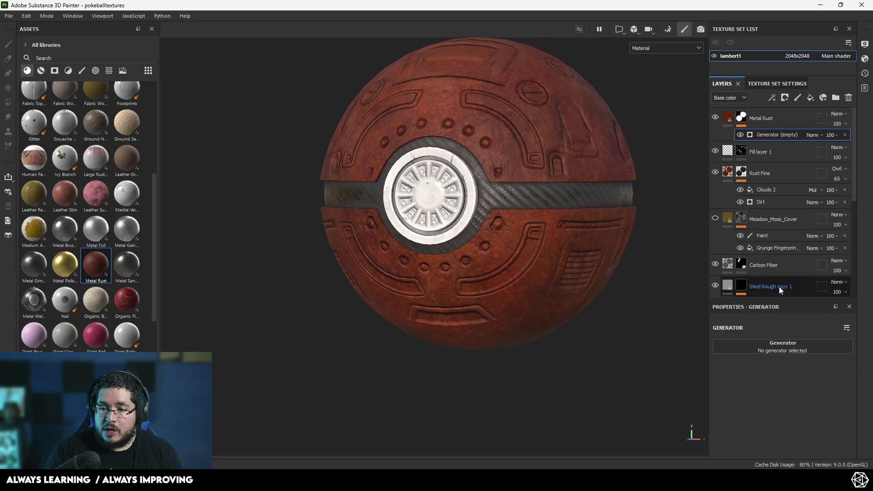
click(773, 346)
click(757, 399)
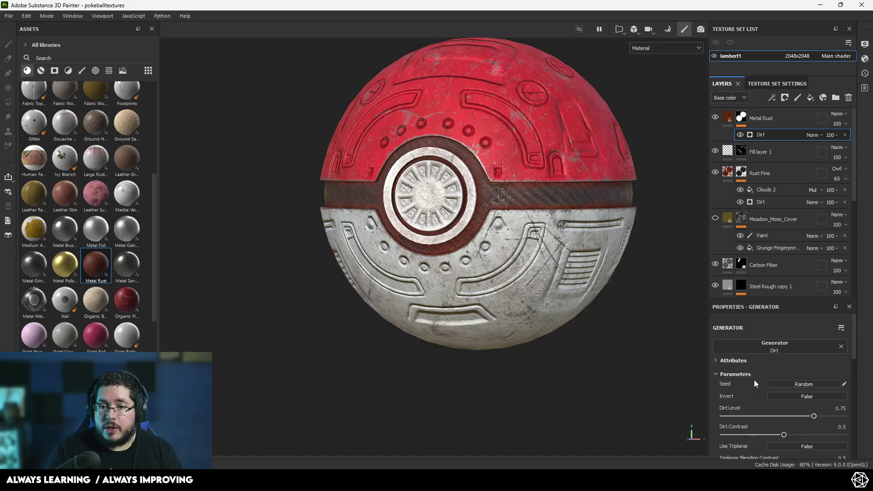
- Set the Metal Rust mask's Dirt generator to Multiply blending with a Dirt Level of 0.69
click(814, 135)
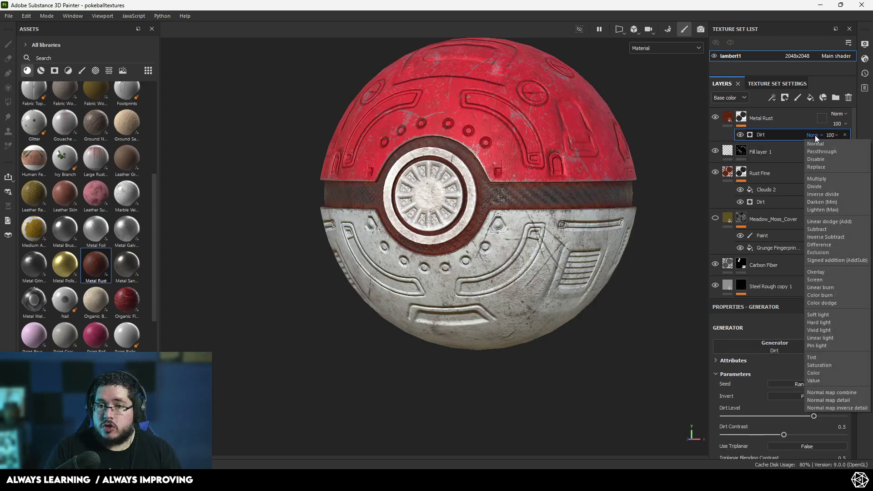
click(820, 178)
alt+middle_drag(536, 209, 551, 291)
alt+right_drag(552, 291, 572, 242)
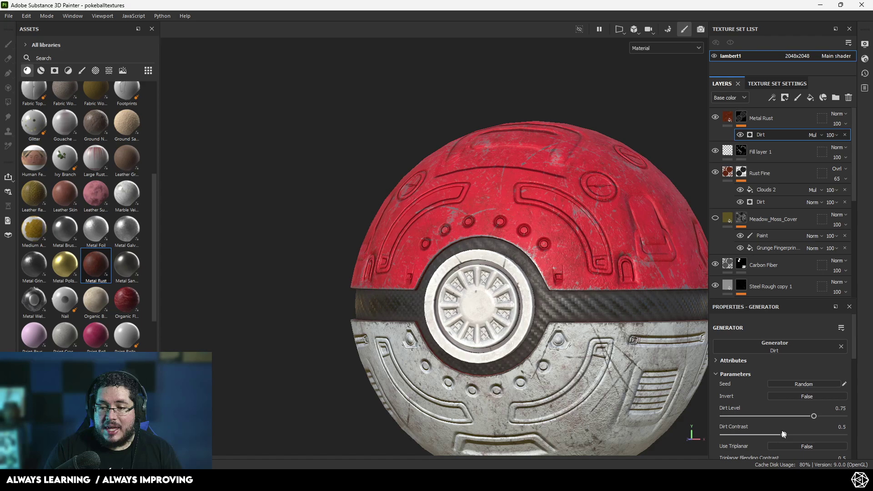
mouse_move(814, 417)
mouse_down()
mouse_move(833, 412)
mouse_move(807, 413)
mouse_up()
alt+middle_drag(577, 320, 502, 272)
scroll(502, 272, down, 1)
alt+drag(503, 271, 511, 269)
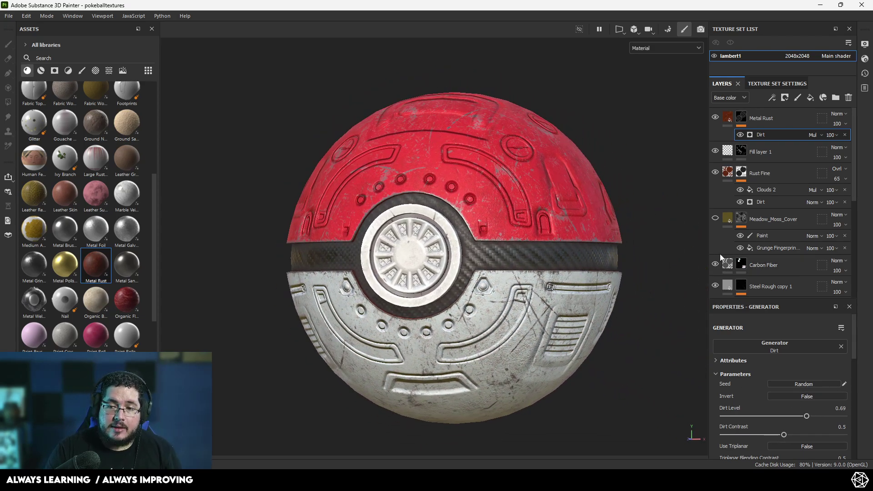
- Add an anchor point to Fill layer 1's mask and name it aLPHAS
click(742, 152)
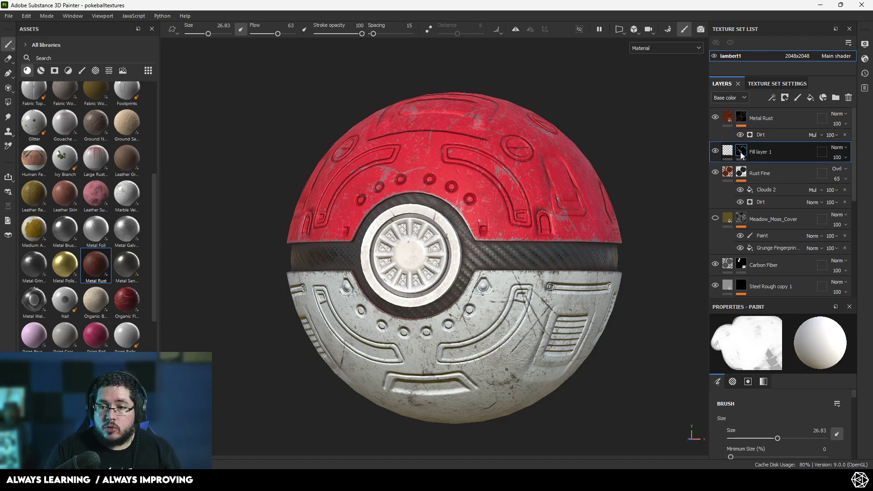
right_click(741, 154)
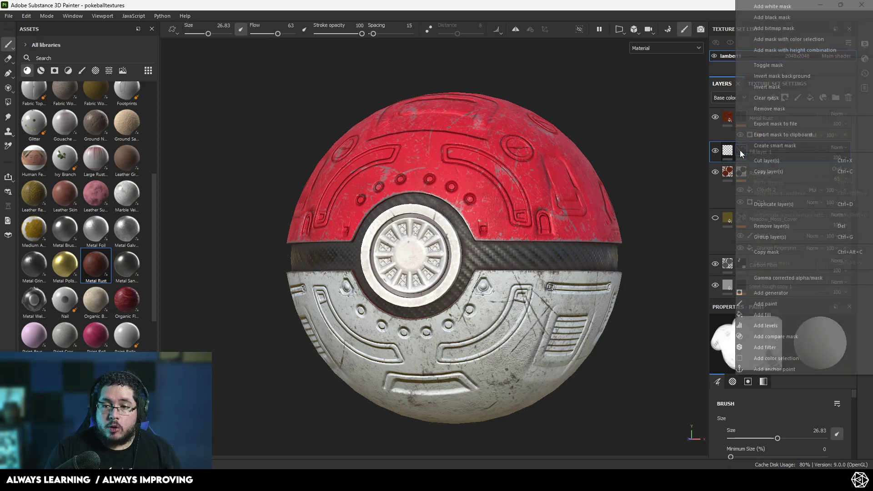
click(780, 369)
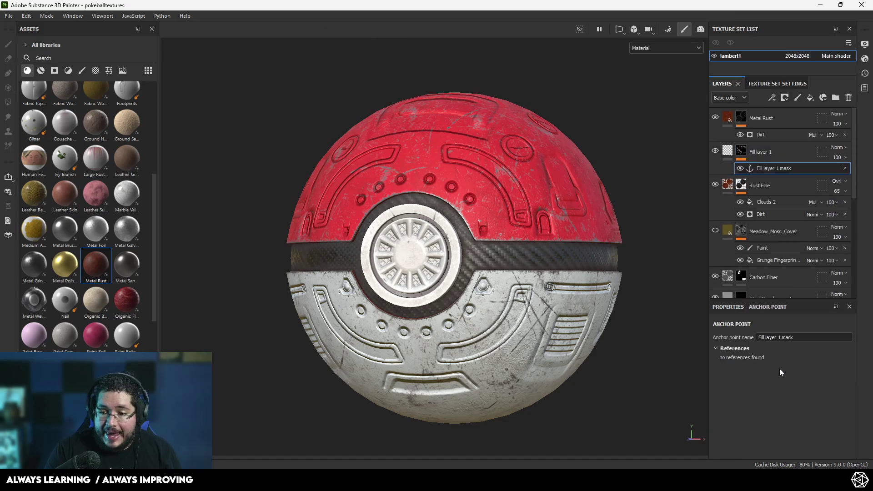
text(aLPHAS)
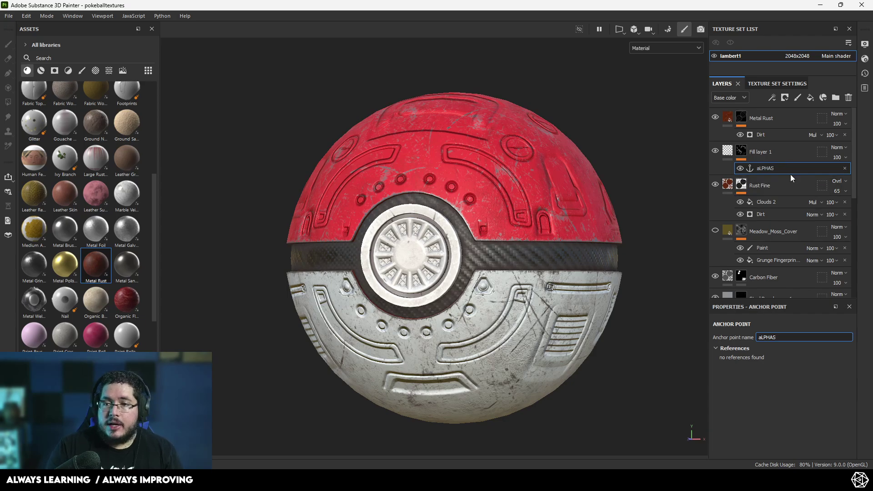
- Enable Micro Height and Micro Normal in the micro details of the Metal Rust layer's Dirt generator
click(762, 136)
scroll(784, 364, down, 5)
click(730, 383)
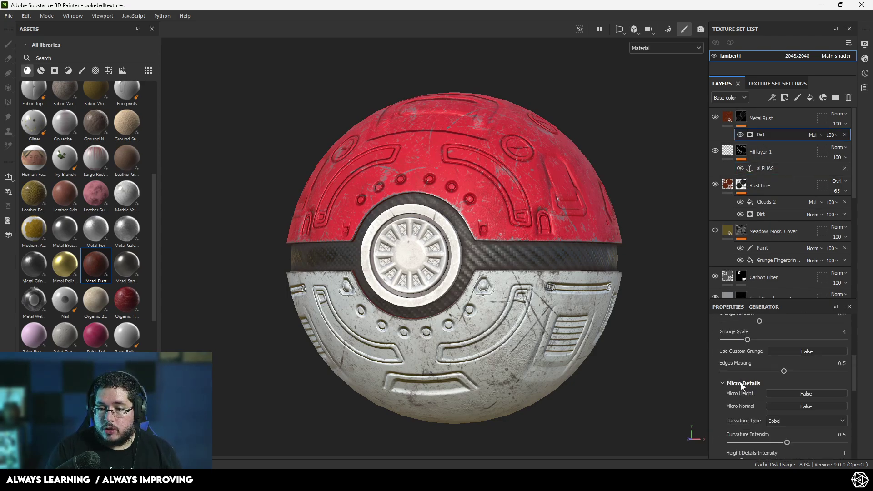
scroll(783, 364, down, 1)
scroll(739, 384, down, 8)
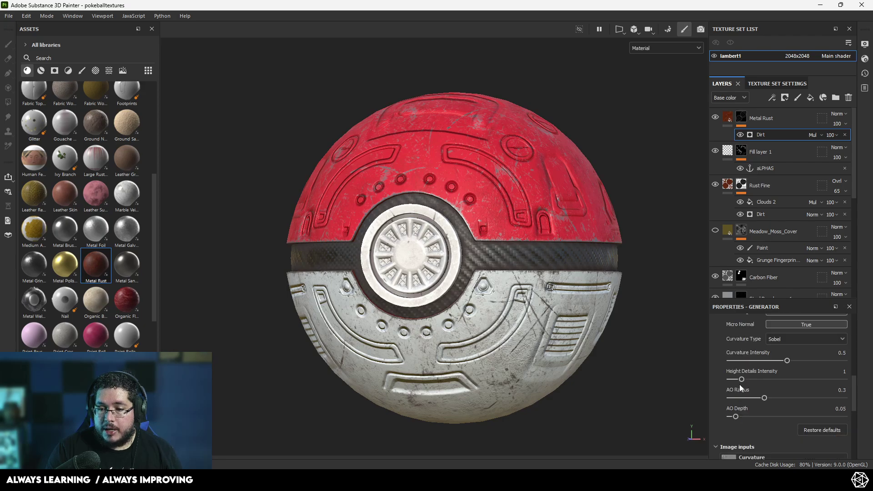
- Assign the aLPHAS anchor point to the Dirt generator's Micro Normal and Micro Height image inputs
click(777, 407)
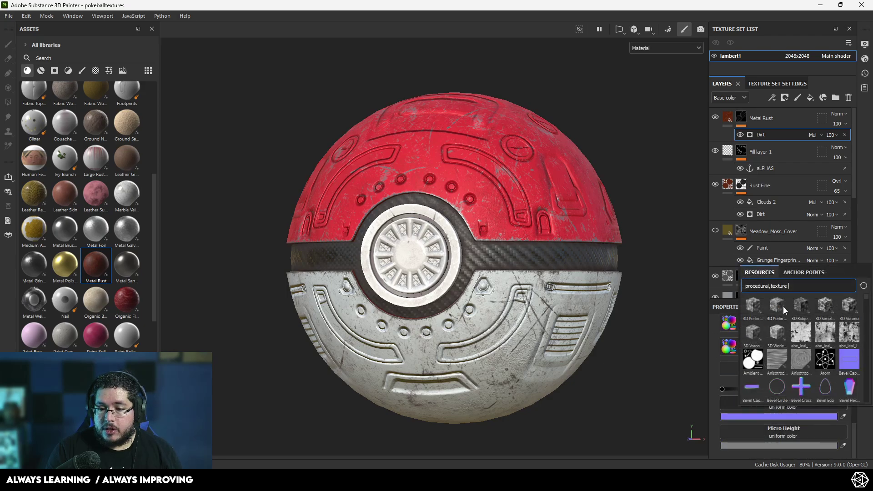
click(803, 272)
click(775, 285)
scroll(777, 400, down, 2)
click(776, 435)
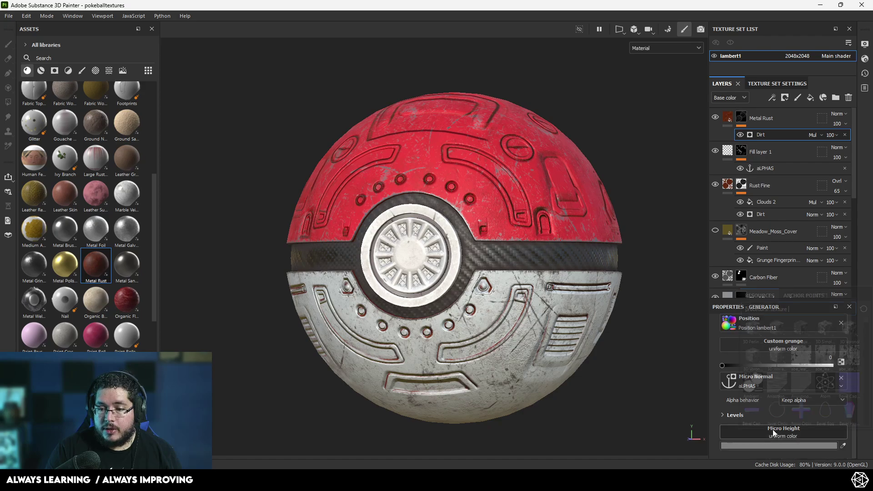
click(804, 295)
click(770, 311)
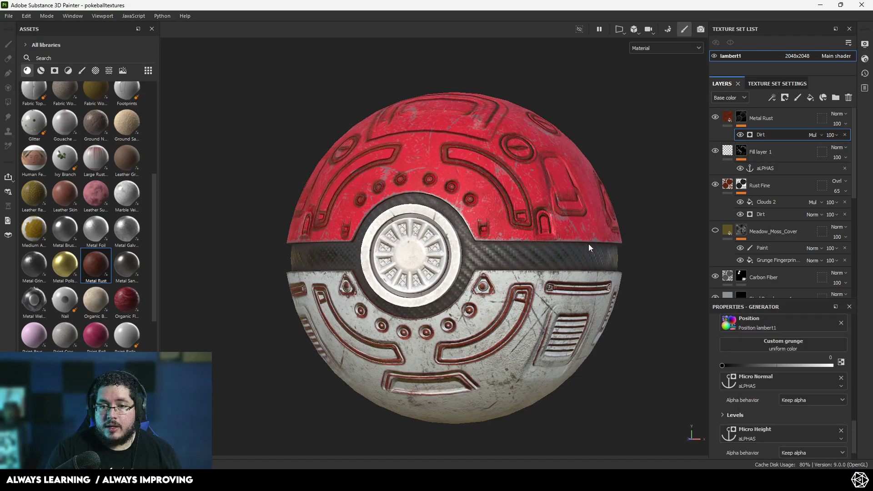
- Invert the levels of the Dirt generator's Micro Height input
scroll(834, 428, down, 1)
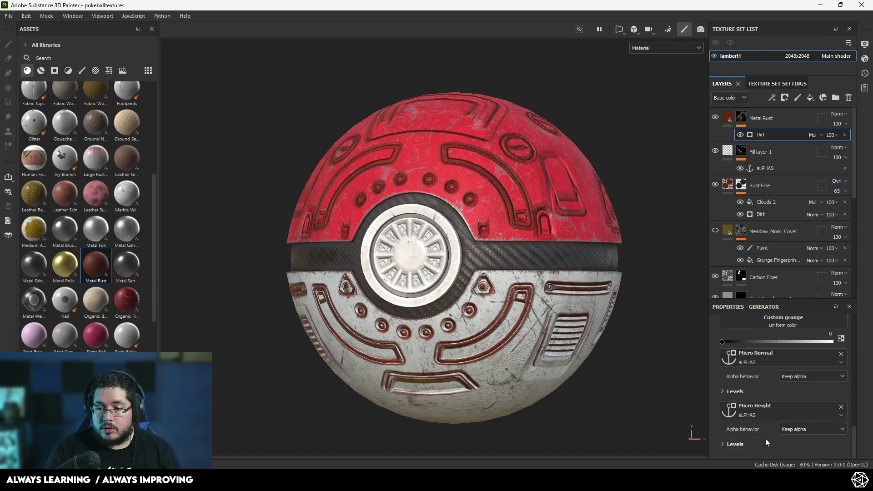
click(723, 444)
scroll(796, 432, down, 3)
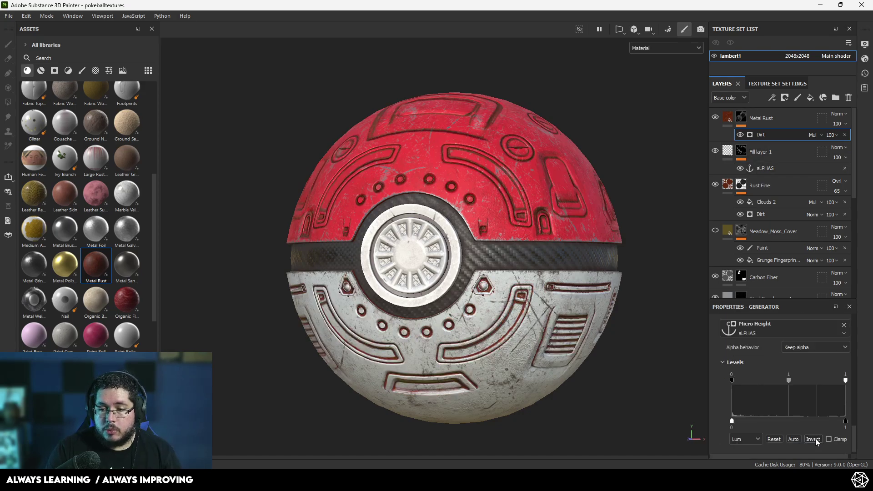
- Examine the rust around the ball's raised and recessed panel details from several angles
alt+drag(455, 235, 576, 266)
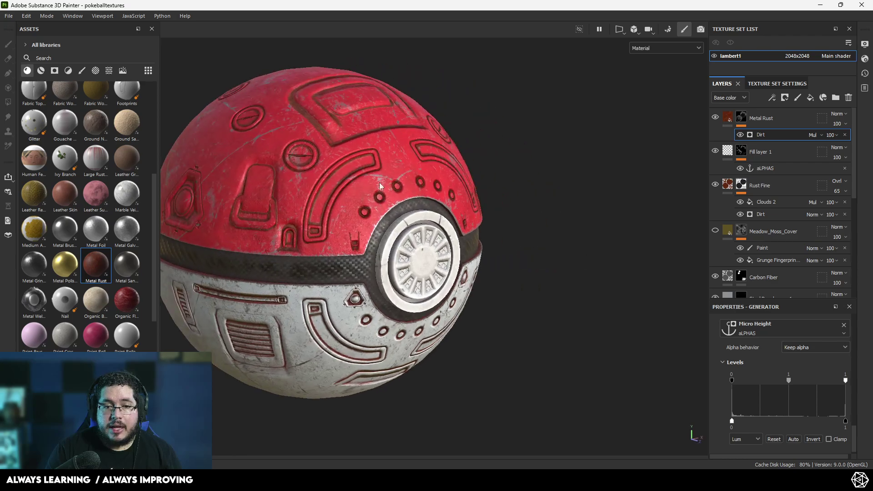
alt+right_drag(455, 255, 493, 276)
alt+drag(493, 275, 339, 268)
alt+right_drag(523, 303, 503, 285)
alt+middle_drag(503, 284, 504, 232)
alt+drag(478, 234, 506, 233)
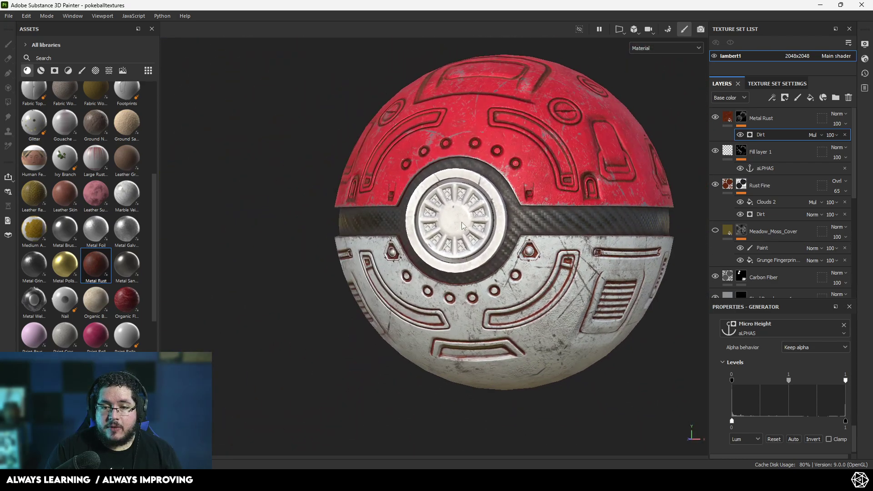
alt+right_drag(498, 227, 509, 238)
alt+middle_drag(510, 237, 502, 284)
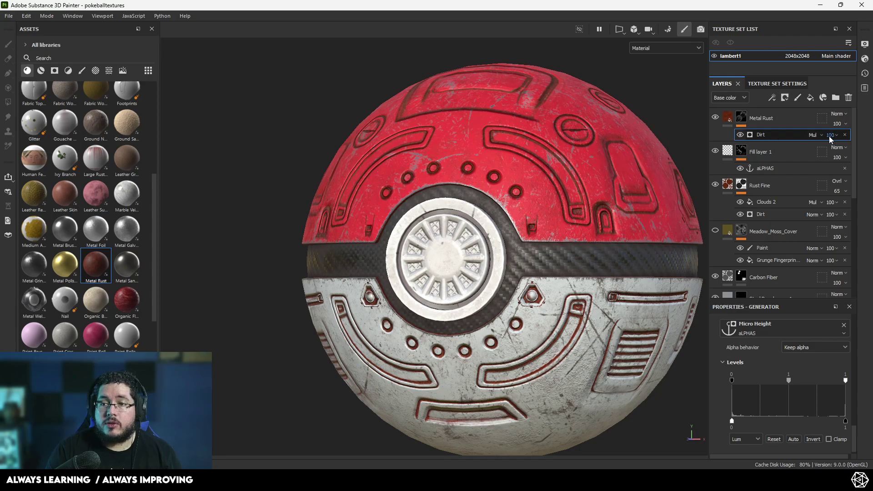
- Raise the Metal Rust Dirt generator's Dirt Level to 0.81
click(777, 137)
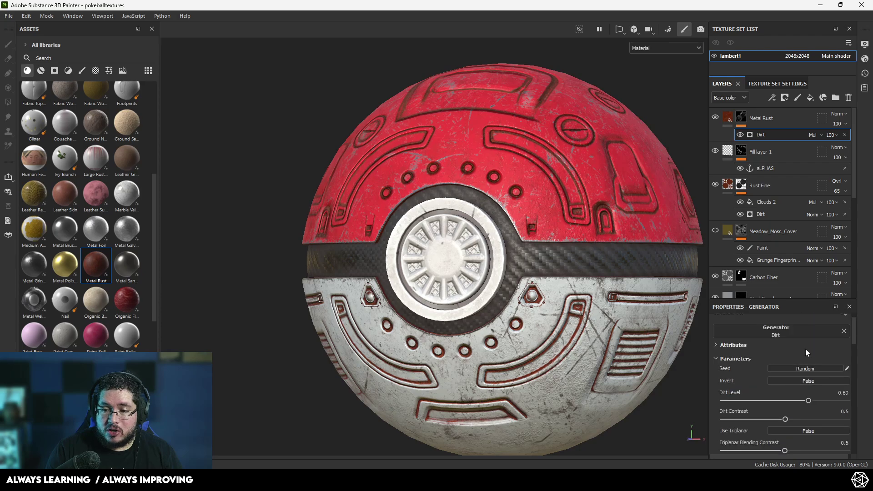
scroll(806, 350, up, 1)
drag(810, 417, 823, 415)
alt+right_drag(564, 264, 523, 255)
alt+middle_drag(523, 255, 489, 235)
alt+right_drag(489, 235, 505, 239)
- Add a fill to the Metal Rust layer's mask and use the Clouds 3 procedural as its grayscale
click(744, 124)
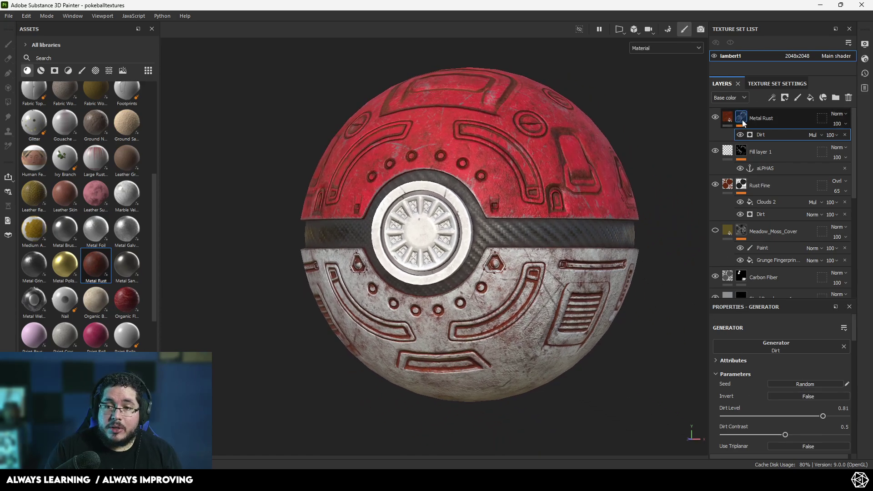
right_click(744, 124)
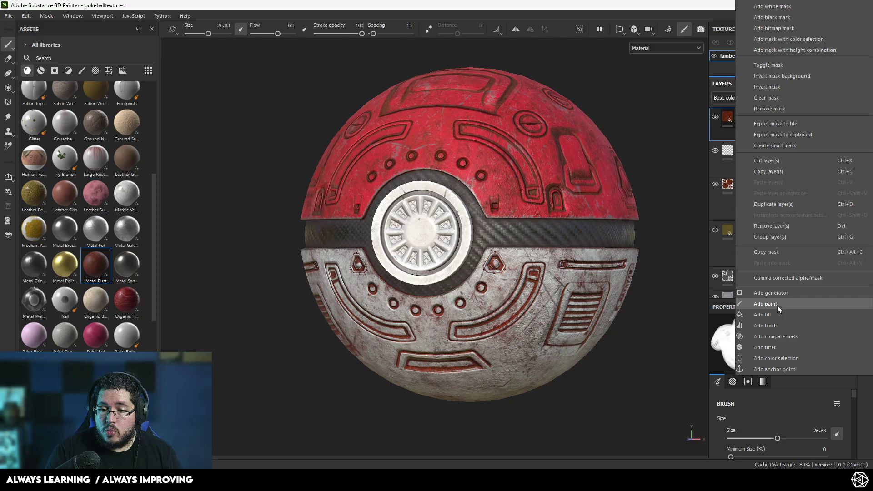
click(772, 315)
click(779, 359)
text(COLOUD)
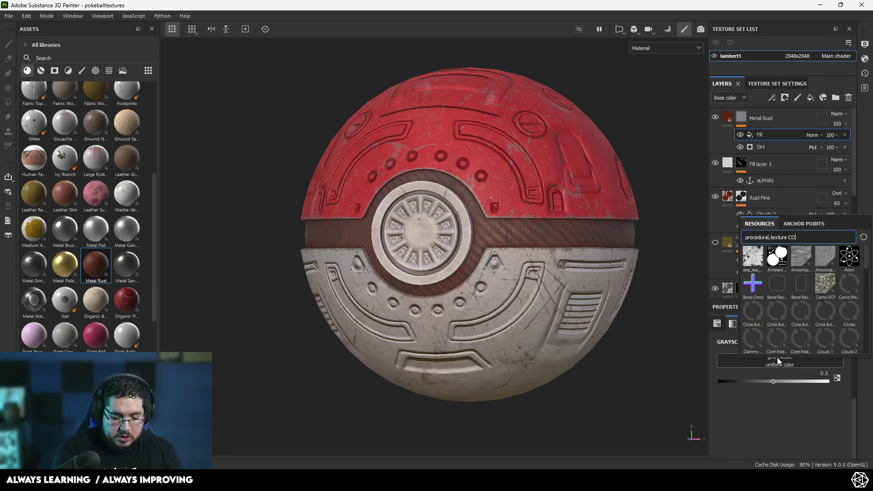
key(BackSpace)
key(BackSpace)
key(BackSpace)
key(BackSpace)
key(BackSpace)
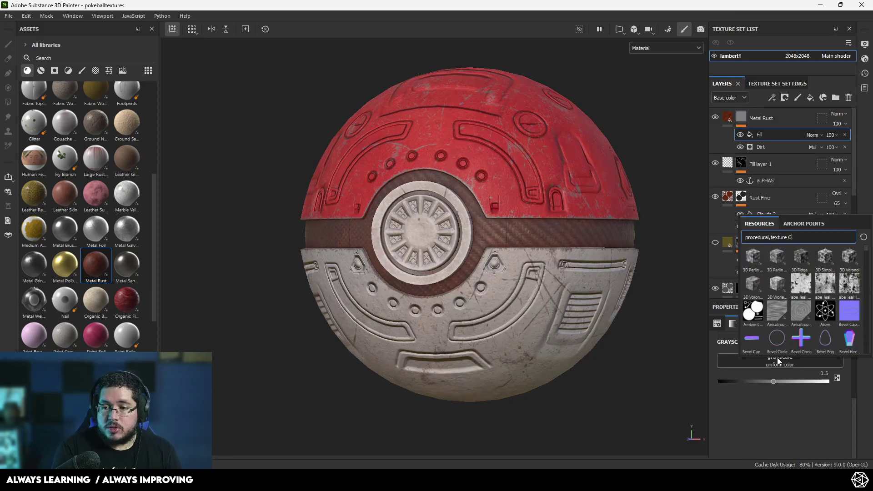
text(LOUD)
click(800, 256)
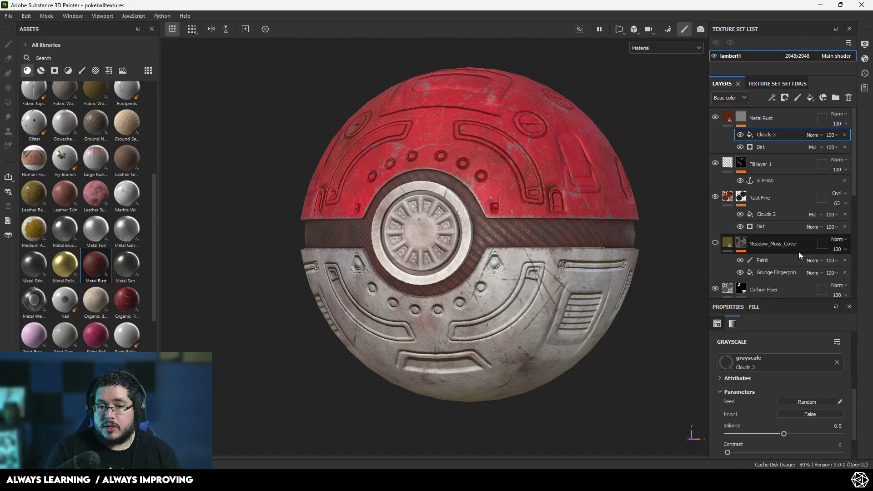
- Set the Clouds 3 fill's contrast to 0.9 and balance to 0.59, and blend it with Multiply
drag(732, 452, 828, 453)
mouse_move(783, 434)
mouse_down()
mouse_move(803, 435)
mouse_move(794, 435)
mouse_up()
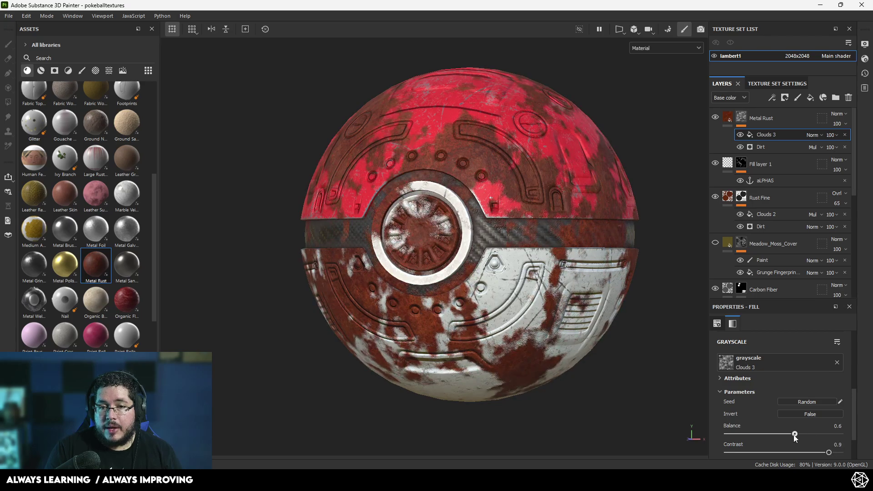
click(812, 135)
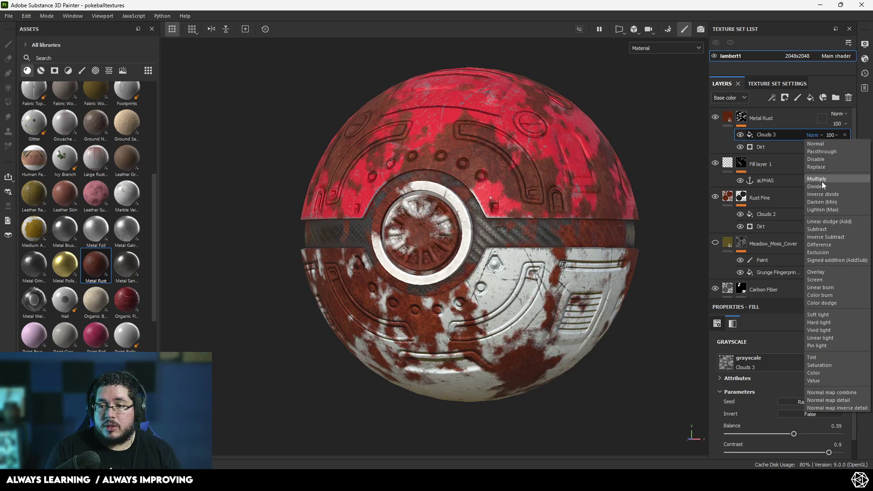
click(815, 179)
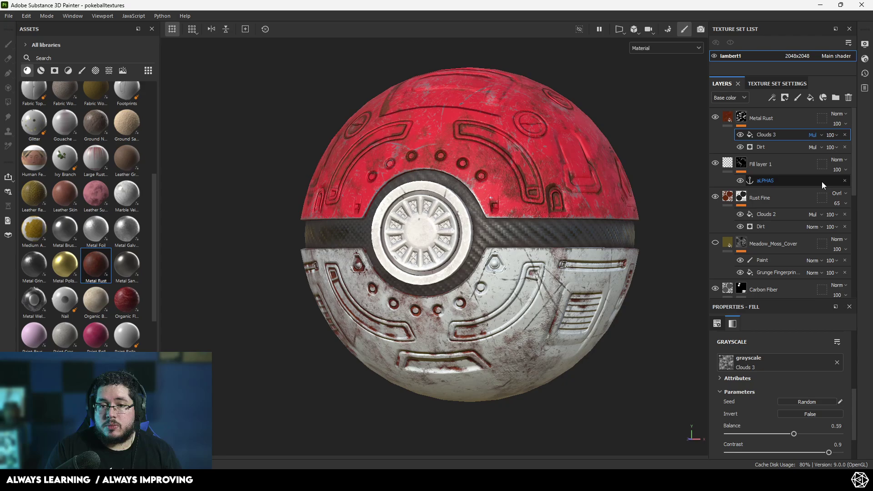
- Compare the Metal Rust effect on the ball with the Clouds 3 fill hidden and shown
click(740, 136)
click(740, 136)
click(740, 136)
click(740, 136)
alt+right_drag(516, 242, 483, 222)
alt+drag(483, 222, 495, 223)
alt+middle_drag(495, 223, 509, 246)
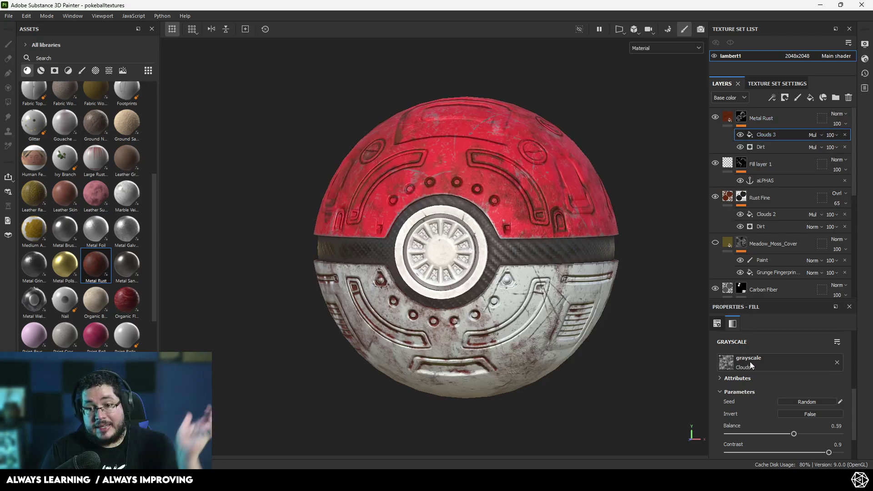
- Adjust the Clouds 3 fill in the Metal Rust mask to a balance of 0.68 and contrast of 0.52
mouse_move(794, 436)
mouse_down()
mouse_move(753, 453)
mouse_move(804, 438)
mouse_up()
alt+right_drag(632, 375, 589, 351)
alt+right_drag(545, 307, 597, 338)
alt+middle_drag(501, 277, 571, 325)
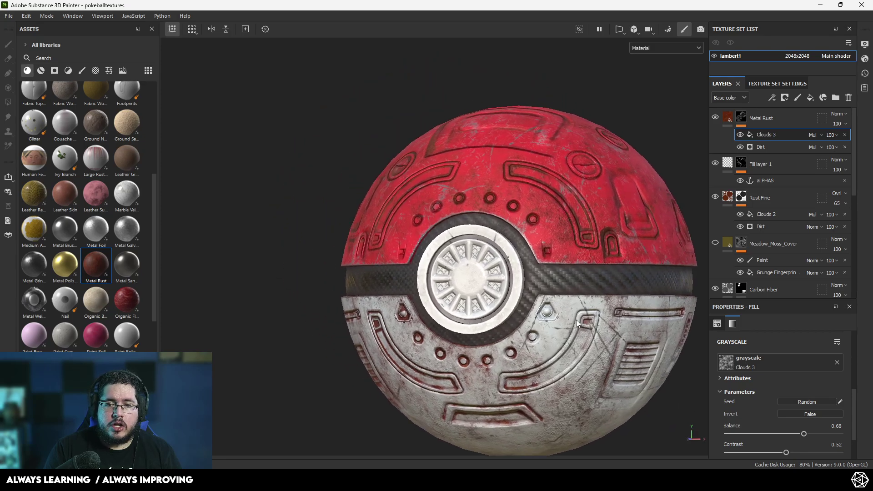
alt+right_drag(571, 326, 518, 292)
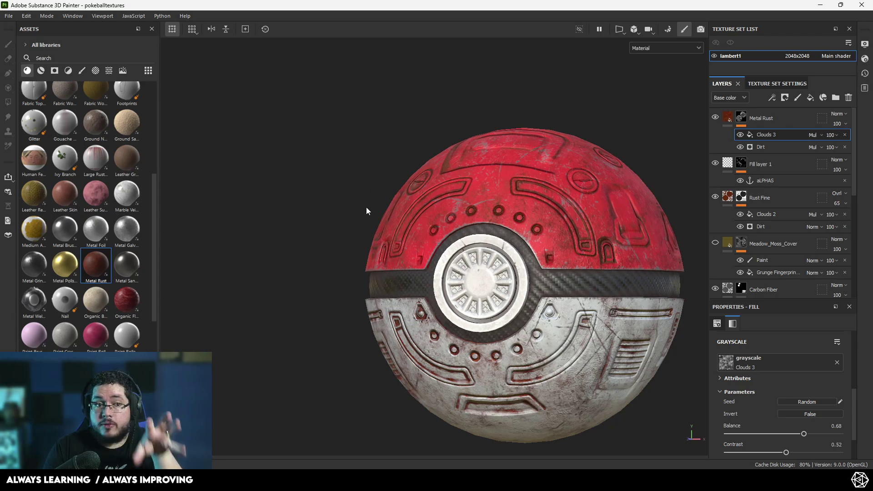
- Add the Aluminium Brushed Worn smart material above the Metal Rust layer and give it a black mask
scroll(40, 154, up, 5)
click(27, 70)
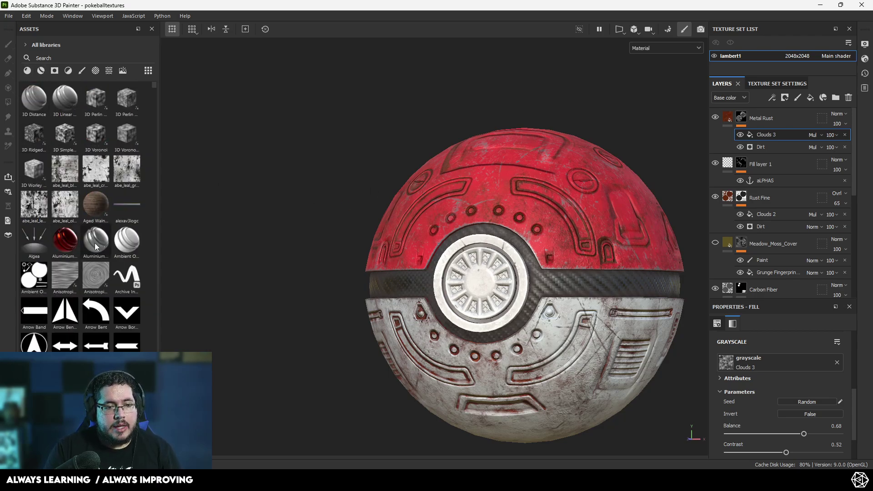
mouse_move(95, 240)
mouse_down()
mouse_move(648, 163)
mouse_move(786, 112)
mouse_move(763, 110)
mouse_up()
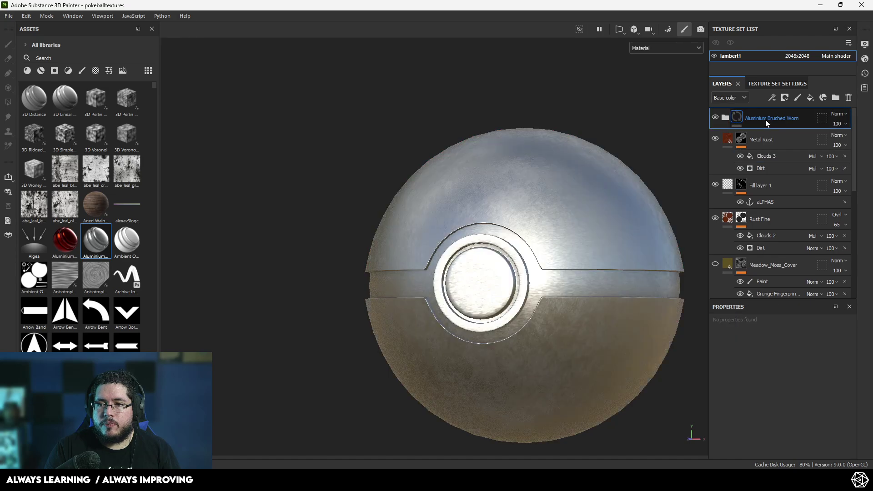
right_click(767, 121)
click(782, 18)
- Fill the ball's upper and lower shells white in the Aluminium Brushed Worn mask using Polygon Fill in mesh mode
key(4)
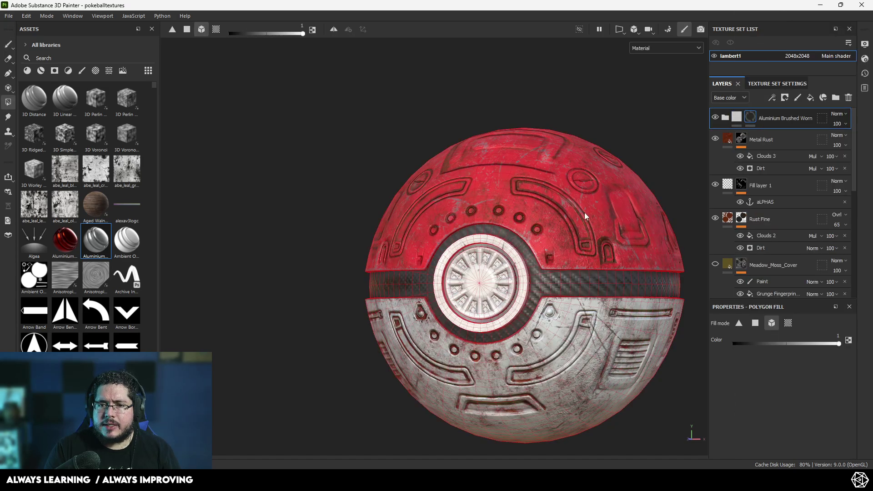
click(585, 200)
click(598, 382)
key(1)
- Add a generator to the Aluminium Brushed Worn mask and set it to Metal Edge Wear
right_click(750, 117)
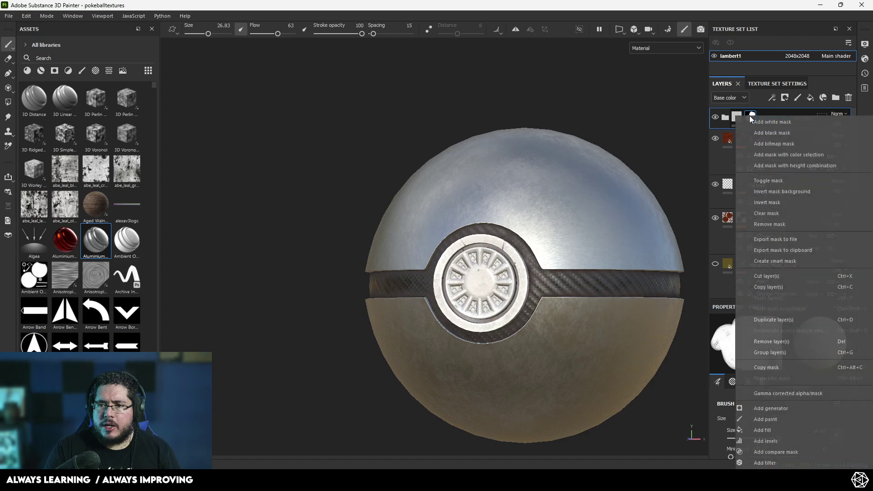
click(780, 410)
click(781, 351)
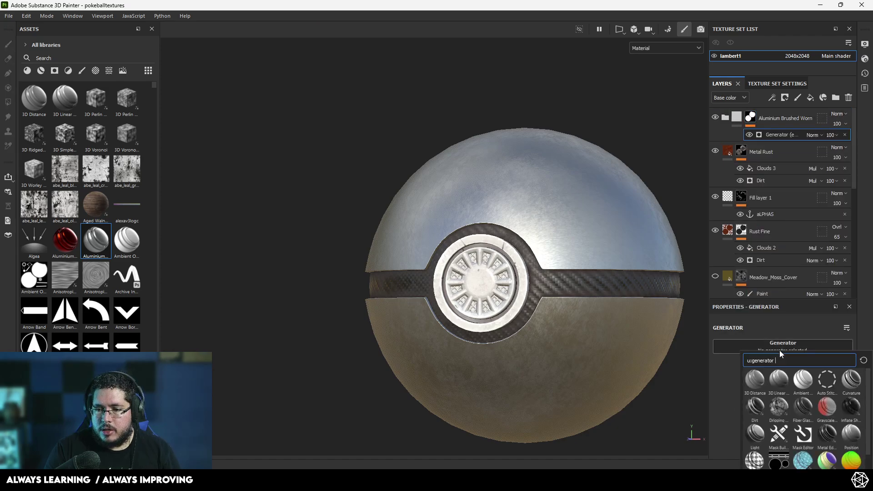
click(827, 434)
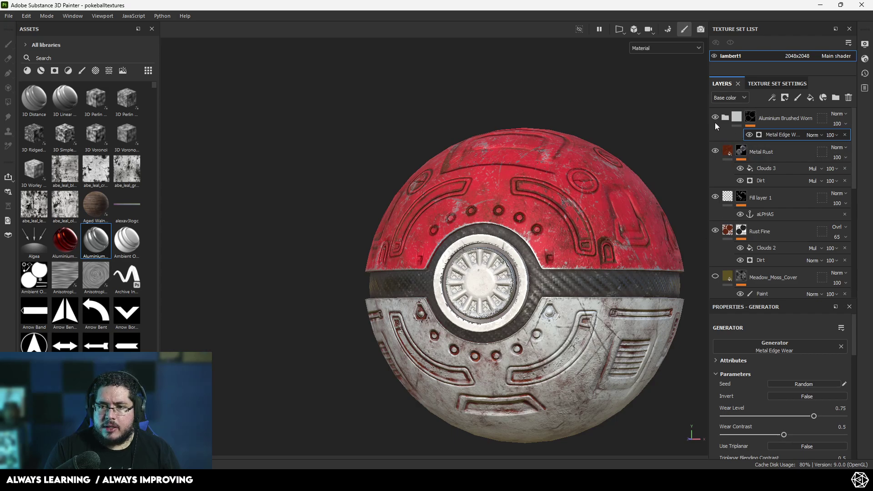
- Compare the ball with the Aluminium Brushed Worn layer hidden and shown
click(714, 118)
click(714, 118)
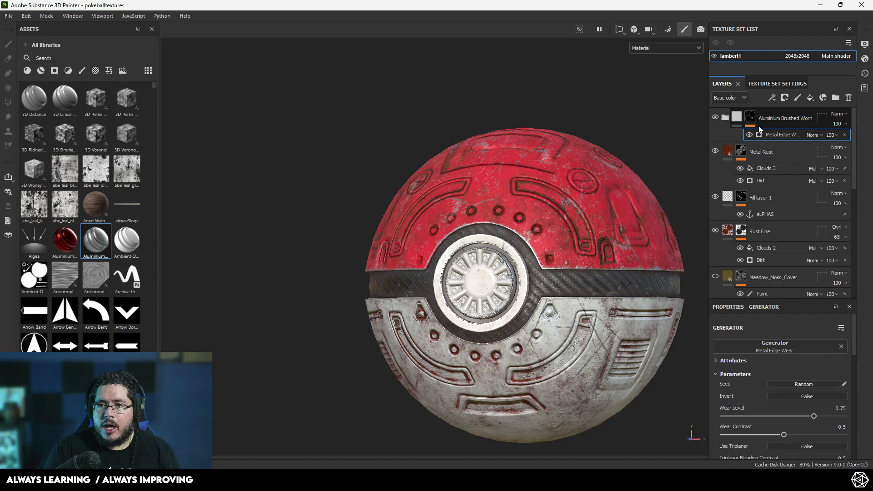
right_click(739, 122)
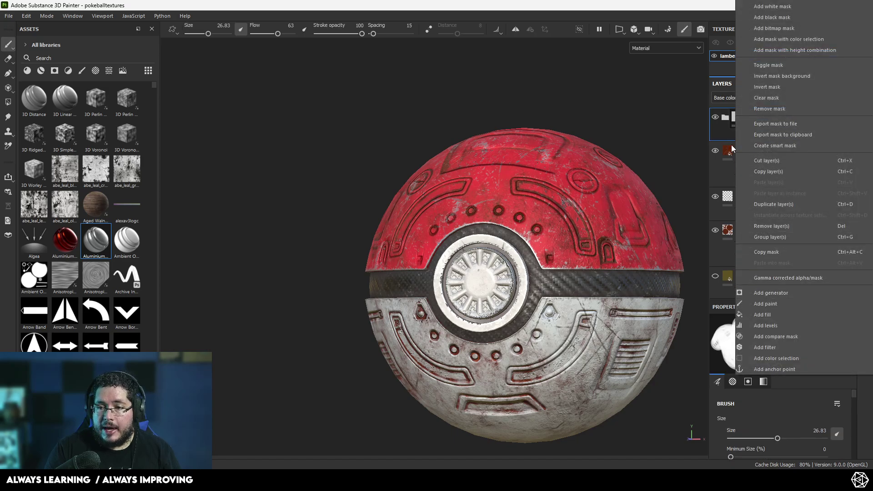
key(Escape)
- Expand the Metal Edge Wear generator's micro details and assign the aLPHAS anchor point to its Micro Normal input
click(775, 135)
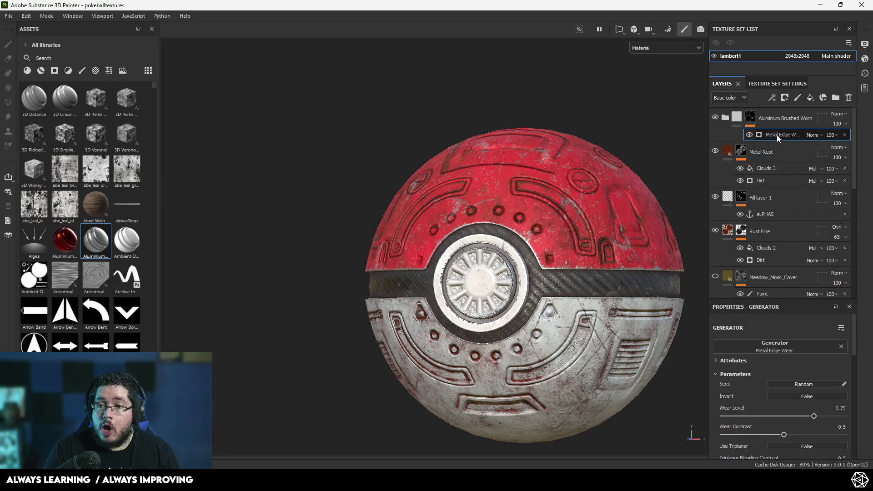
scroll(765, 430, down, 3)
scroll(766, 390, down, 1)
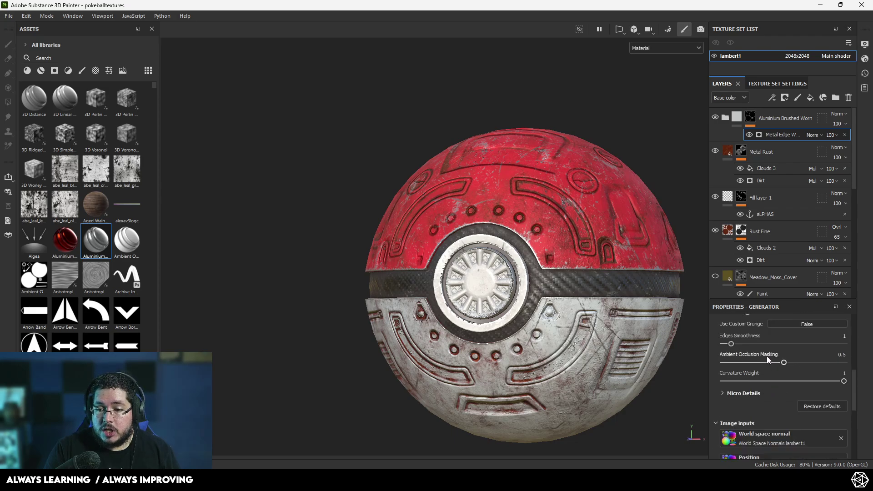
click(722, 393)
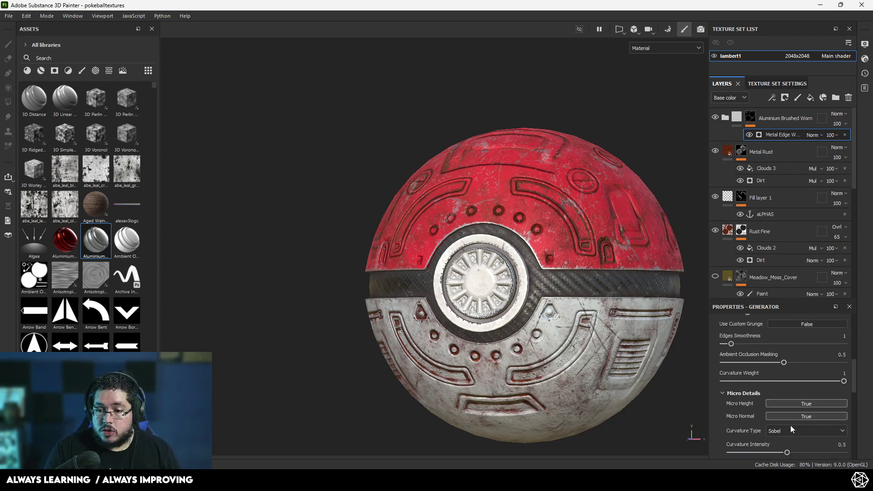
scroll(790, 425, down, 4)
click(762, 403)
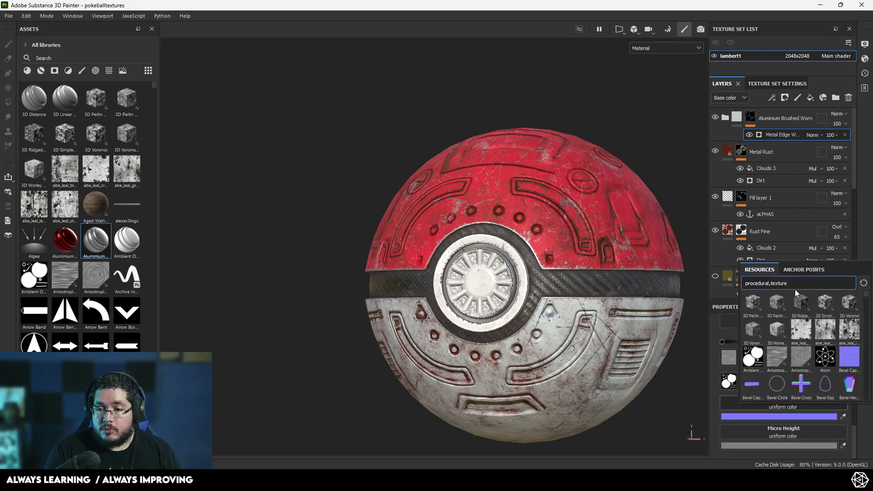
click(804, 270)
click(776, 298)
scroll(785, 443, down, 1)
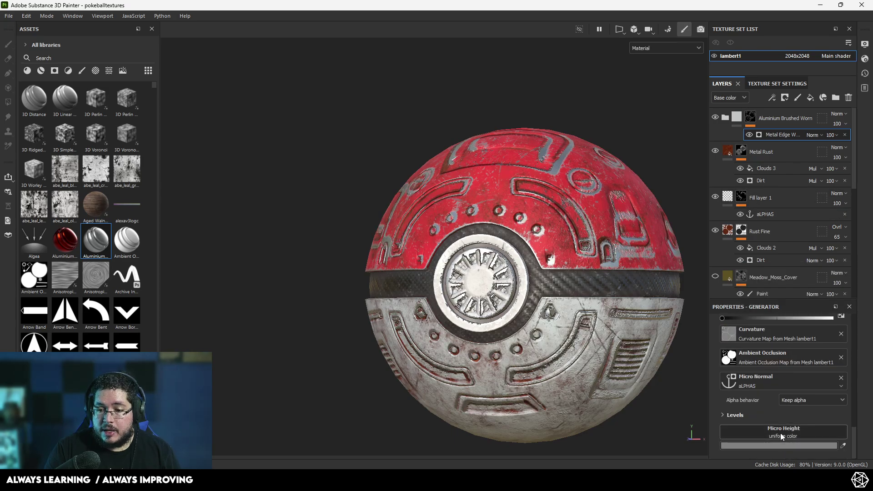
- Assign the aLPHAS anchor point to the Metal Edge Wear generator's Micro Height input
click(783, 432)
click(804, 296)
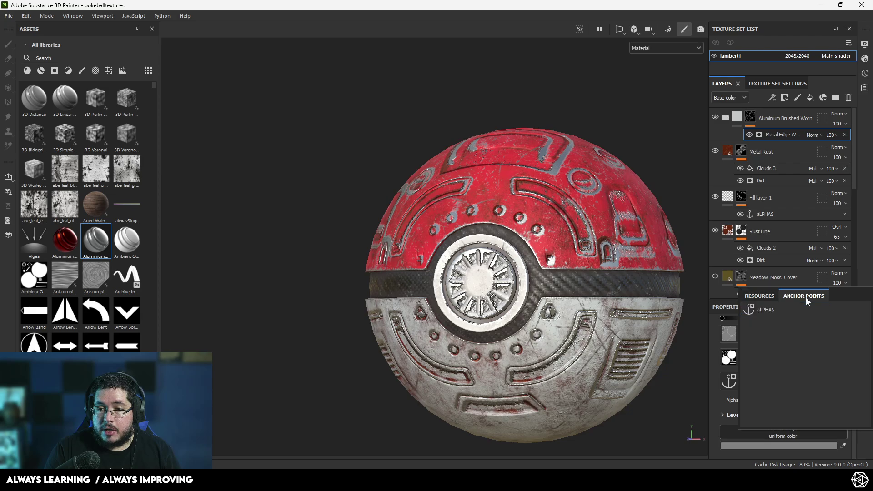
click(762, 309)
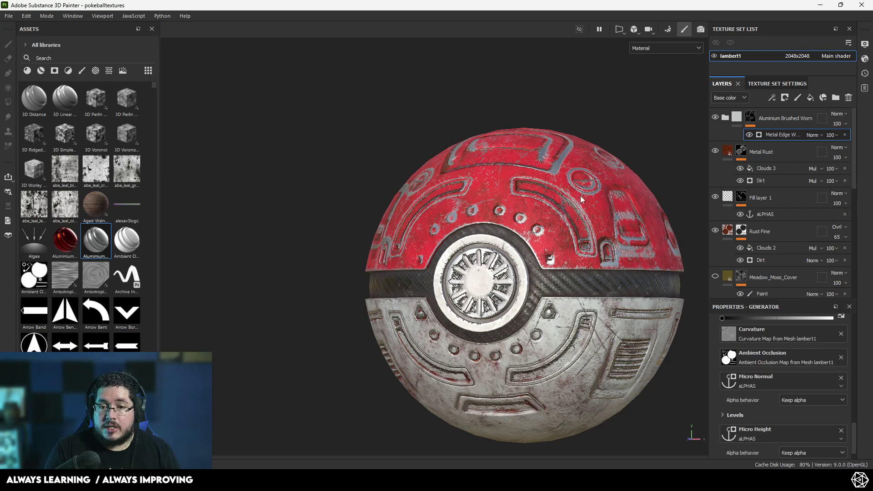
scroll(575, 249, up, 5)
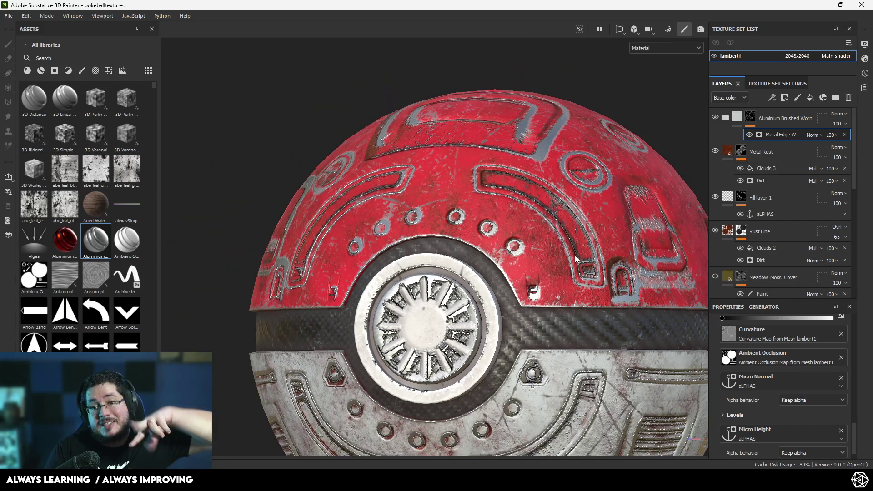
- Expand the levels of the generator's Micro Height input and inspect the edge wear on the ball
scroll(730, 439, down, 2)
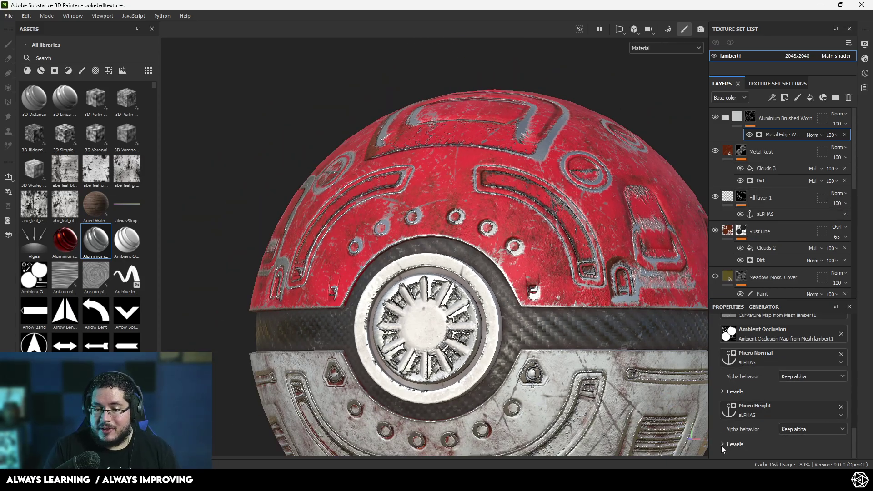
click(723, 444)
scroll(434, 226, down, 3)
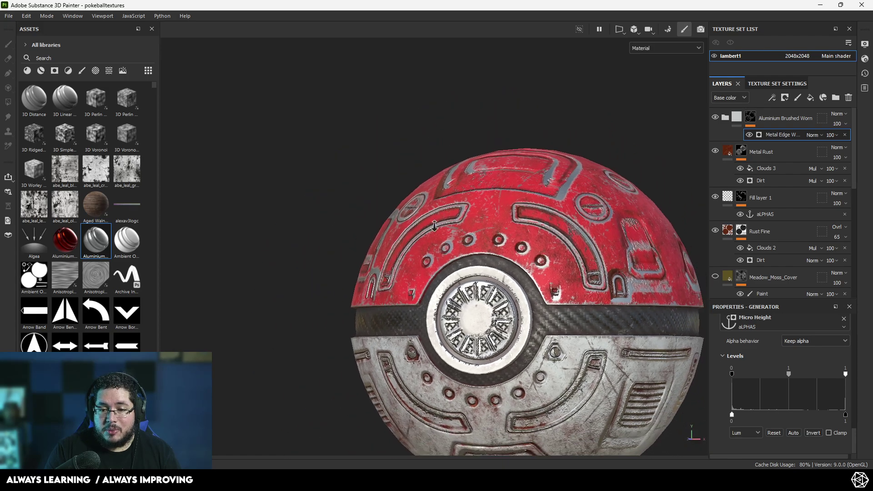
alt+right_drag(434, 226, 457, 224)
- Set the Aluminium Brushed Worn layer's opacity to 0 in the Height channel
click(734, 121)
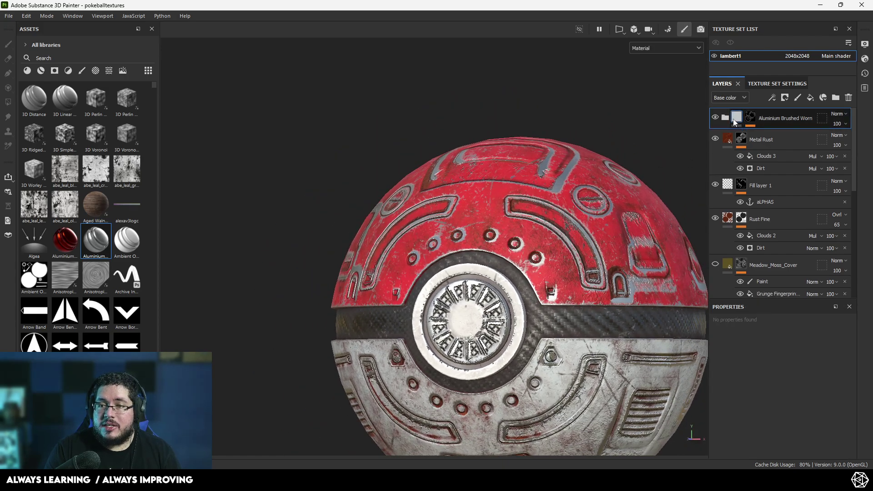
click(739, 101)
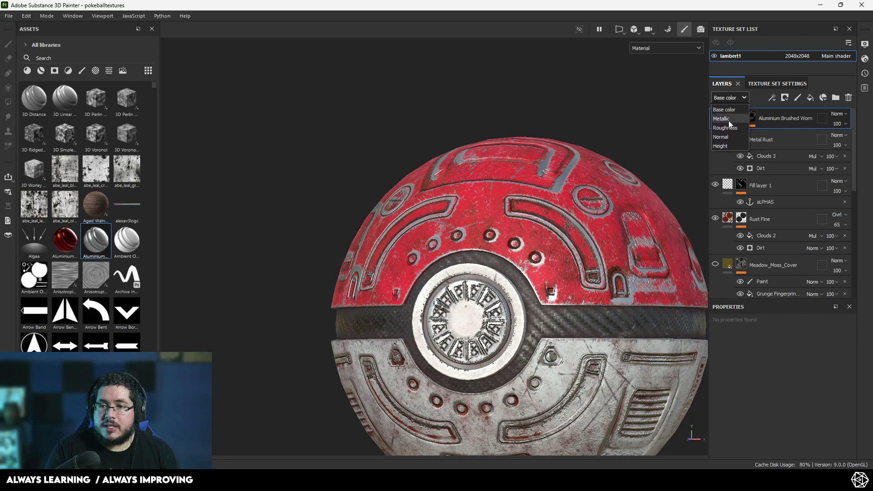
click(727, 146)
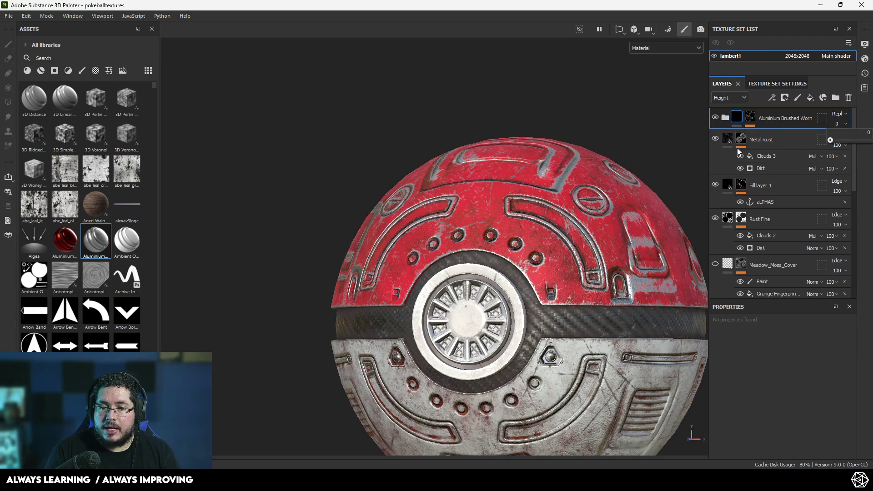
alt+drag(621, 211, 559, 150)
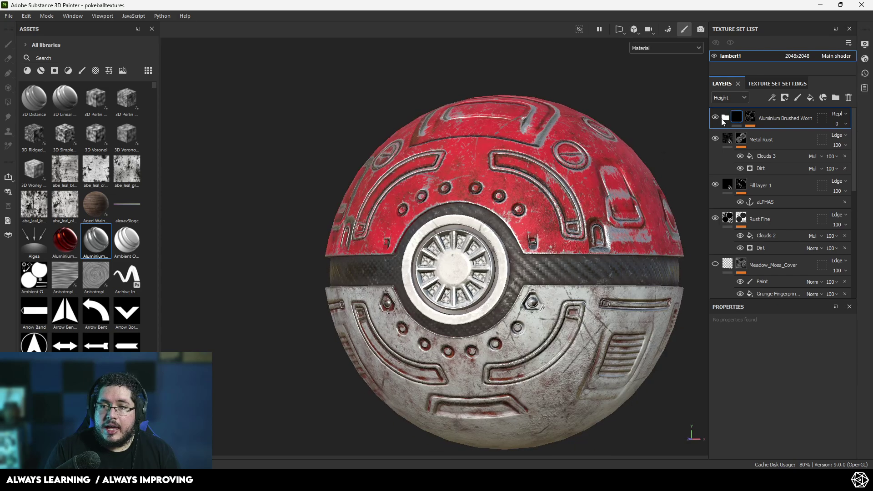
- Compare the ball with the Aluminium Brushed Worn, Metal Rust and Fill layer 1 layers hidden and shown again
click(751, 118)
mouse_move(540, 268)
alt+mouse_down()
mouse_move(569, 278)
mouse_move(545, 264)
mouse_move(551, 274)
alt+mouse_up()
mouse_move(550, 275)
alt+right_down()
mouse_move(528, 290)
mouse_move(557, 272)
alt+right_up()
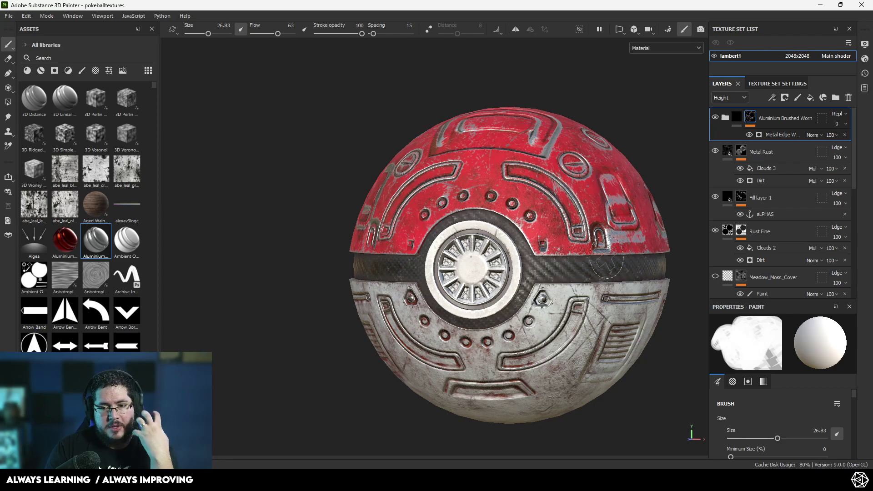
click(716, 118)
click(715, 151)
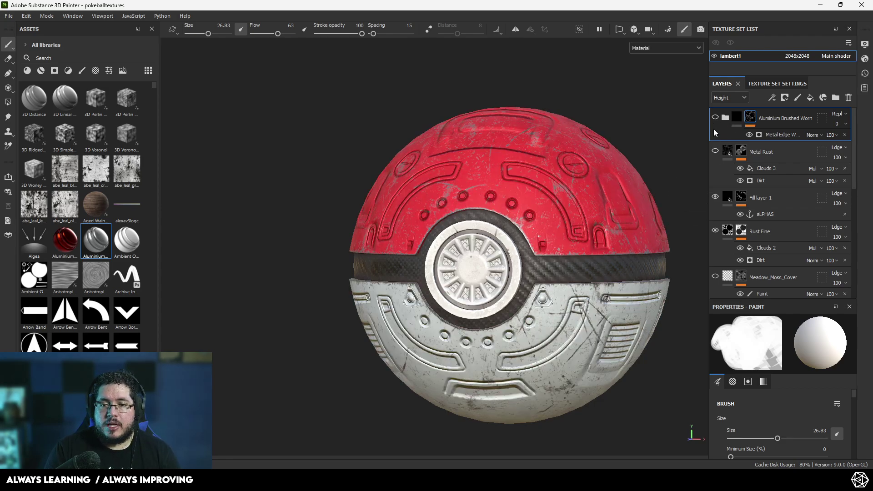
click(716, 196)
click(716, 196)
click(714, 151)
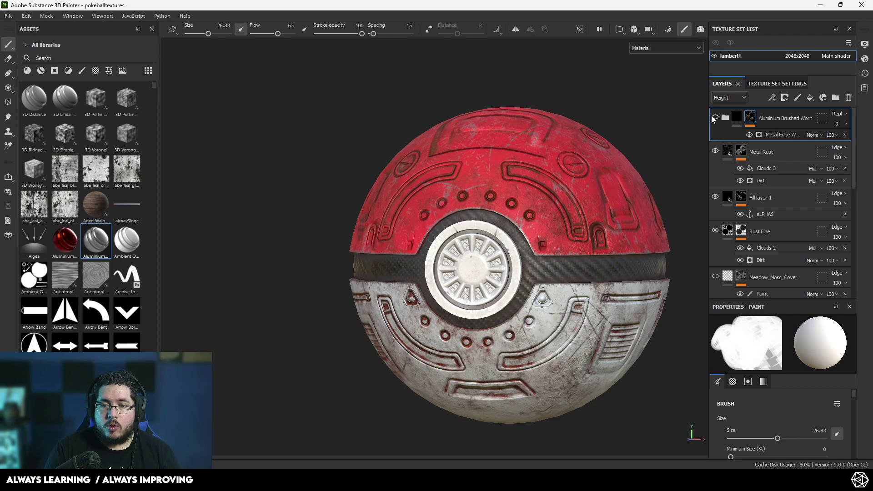
click(715, 117)
alt+drag(623, 222, 637, 191)
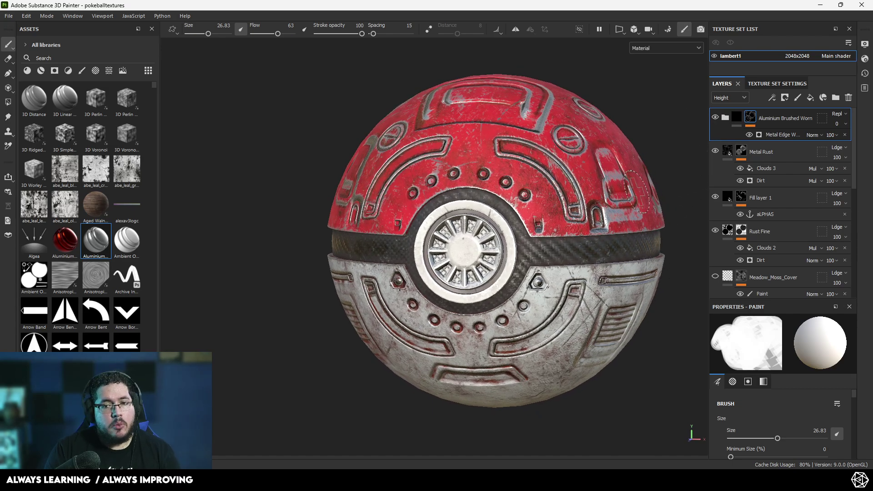
alt+drag(572, 228, 548, 254)
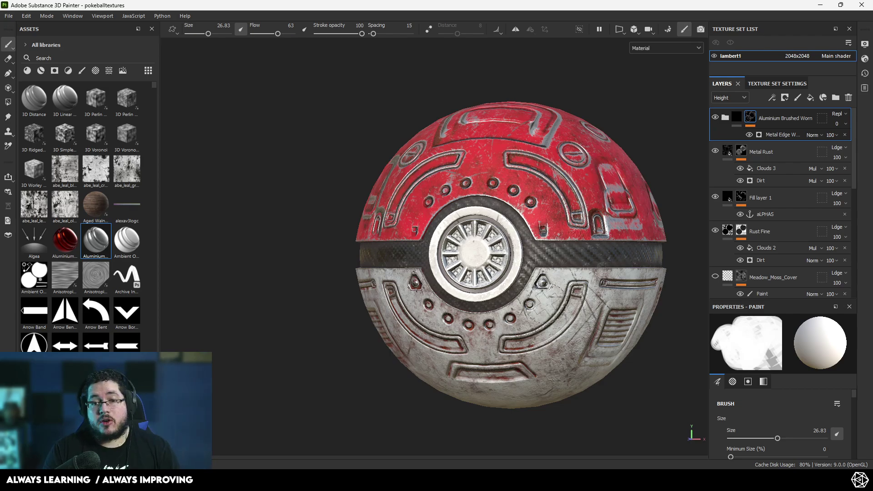
middle_drag(544, 301, 528, 281)
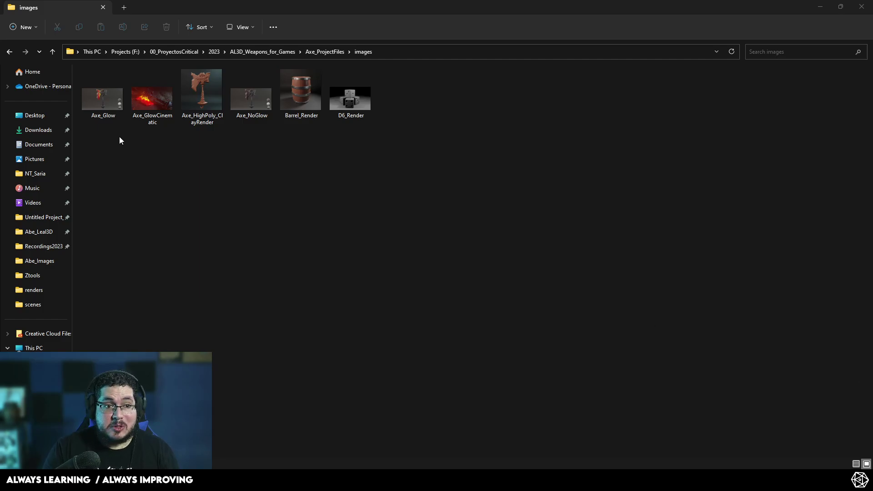
- Open the Axe_GlowCinematic render from the images folder and view the clay, no-glow and glow axe renders, comparing the last two side by side
double_click(152, 114)
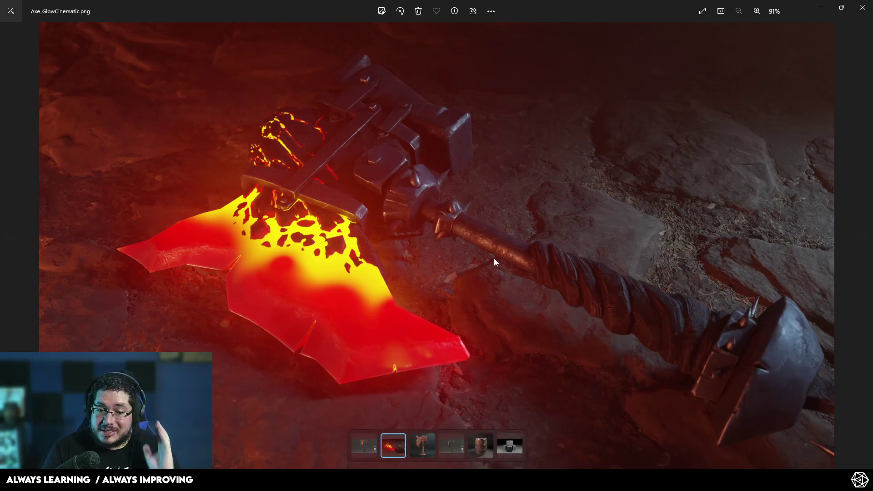
click(424, 447)
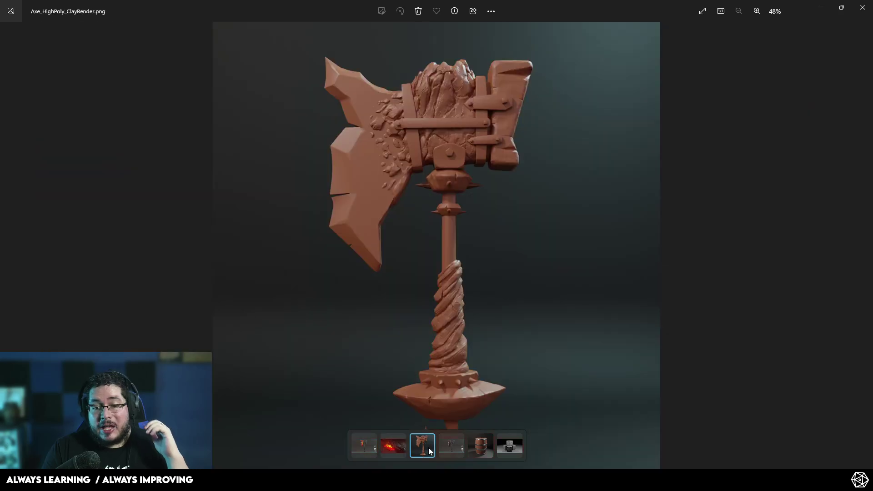
click(454, 452)
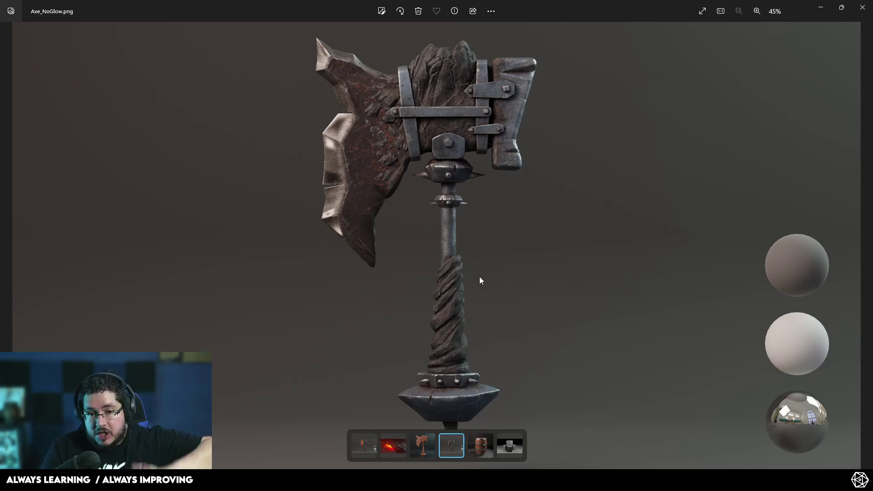
click(370, 441)
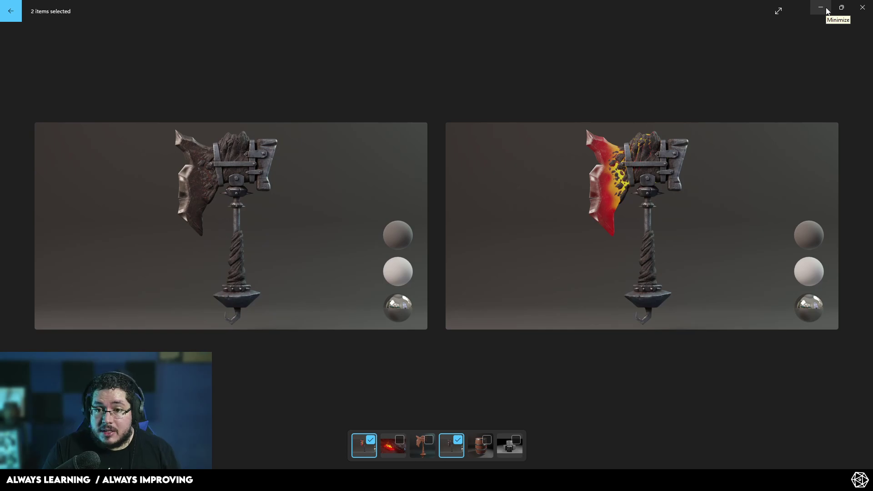
click(453, 442)
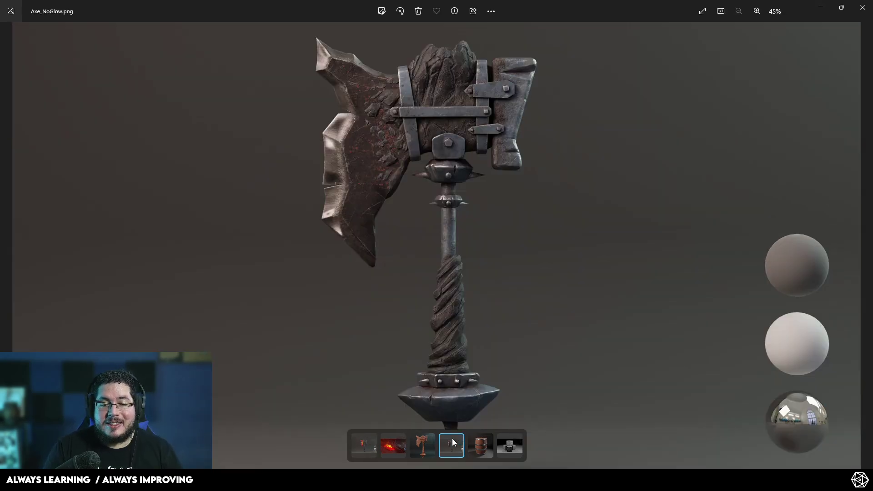
click(394, 448)
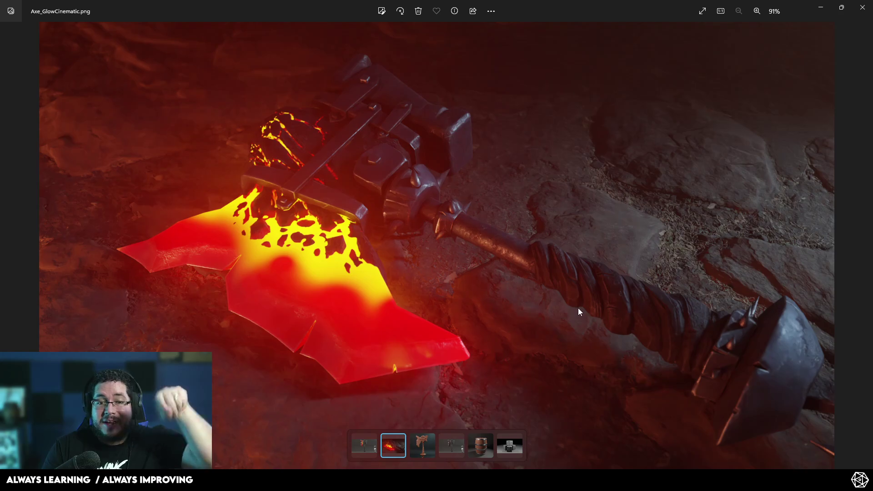